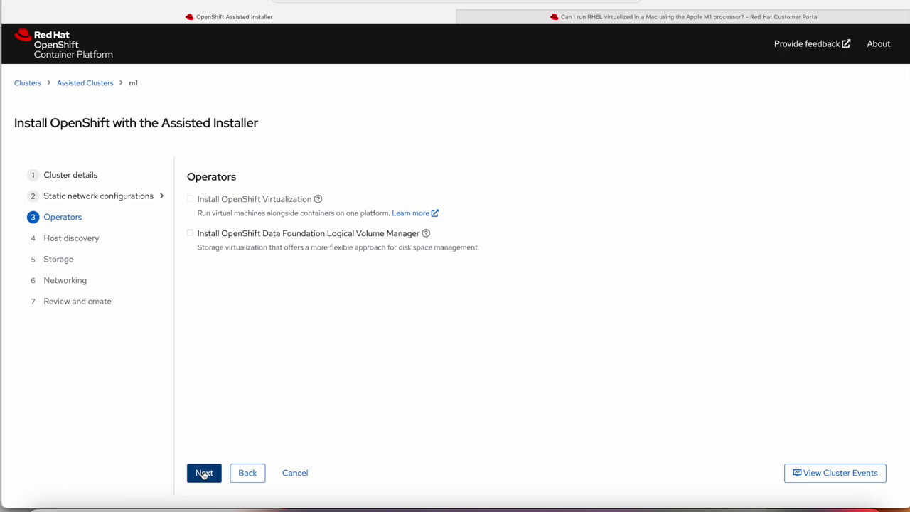
Step: Leave the optional operators unselected and continue to the Host discovery step
{"action": "left_click", "coordinate": [204, 473]}
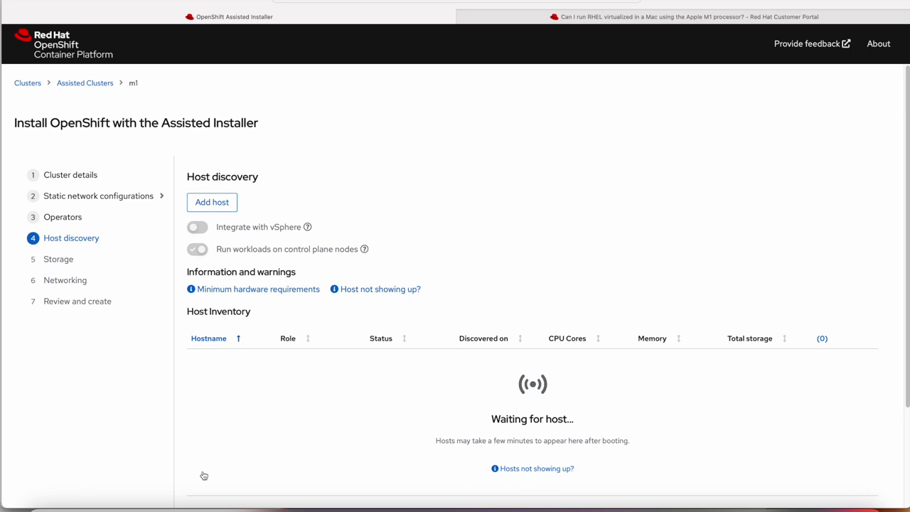
Step: Open the Add host dialog to generate a discovery ISO for the m1 cluster
{"action": "left_click", "coordinate": [216, 204]}
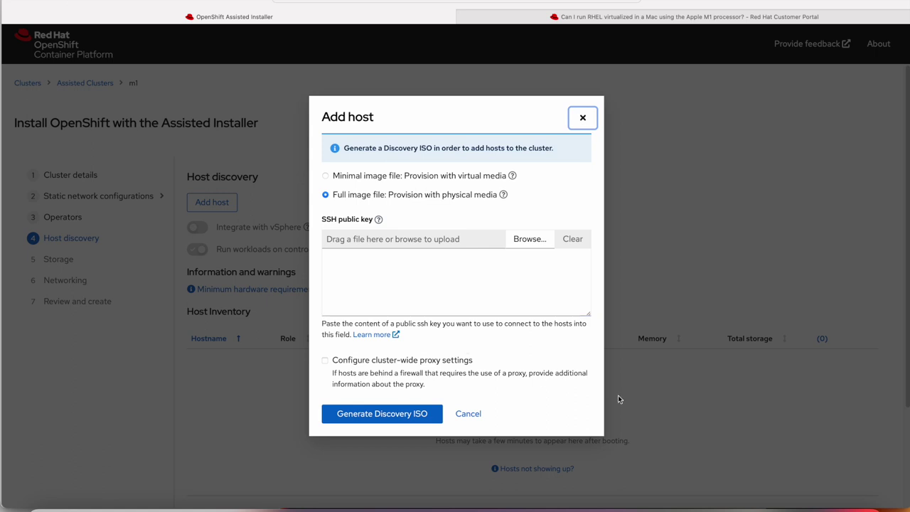
Step: Open id_rsa.pub in vi in Terminal and copy the SSH public key
{"action": "left_click", "coordinate": [717, 506]}
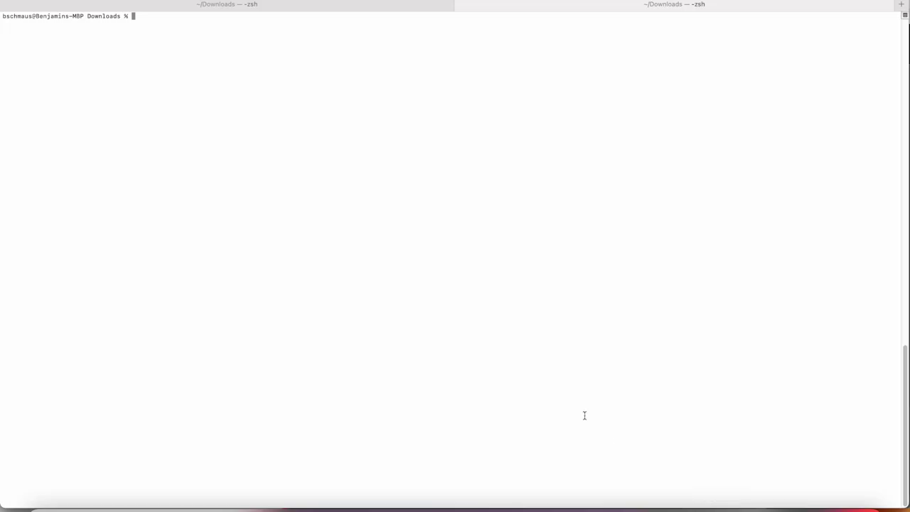
{"action": "type", "text": "vi id"}
{"action": "key", "text": "Tab"}
{"action": "key", "text": "Return"}
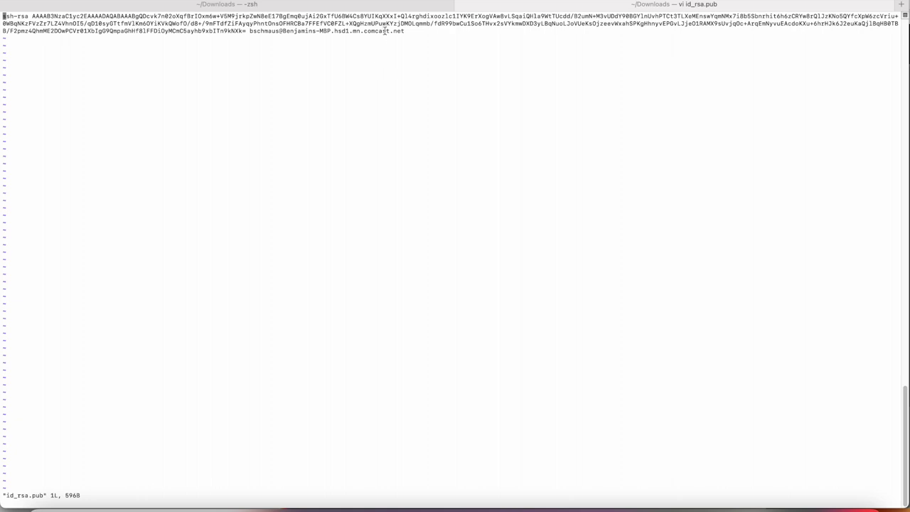
{"action": "left_click_drag", "start_coordinate": [404, 31], "coordinate": [2, 6]}
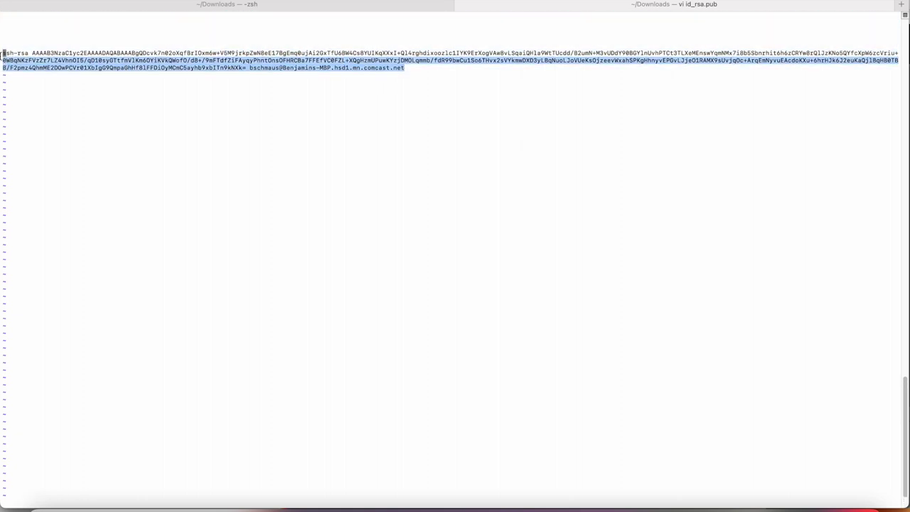
{"action": "right_click", "coordinate": [100, 51]}
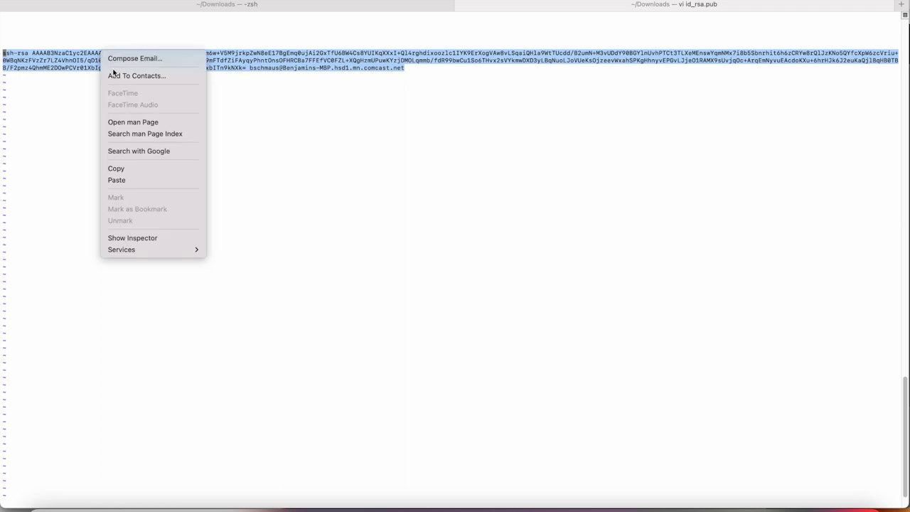
{"action": "left_click", "coordinate": [156, 170]}
Step: Quit vi with :q and return to Safari's Add host dialog
{"action": "key", "text": "Escape"}
{"action": "type", "text": ":q!"}
{"action": "key", "text": "Return"}
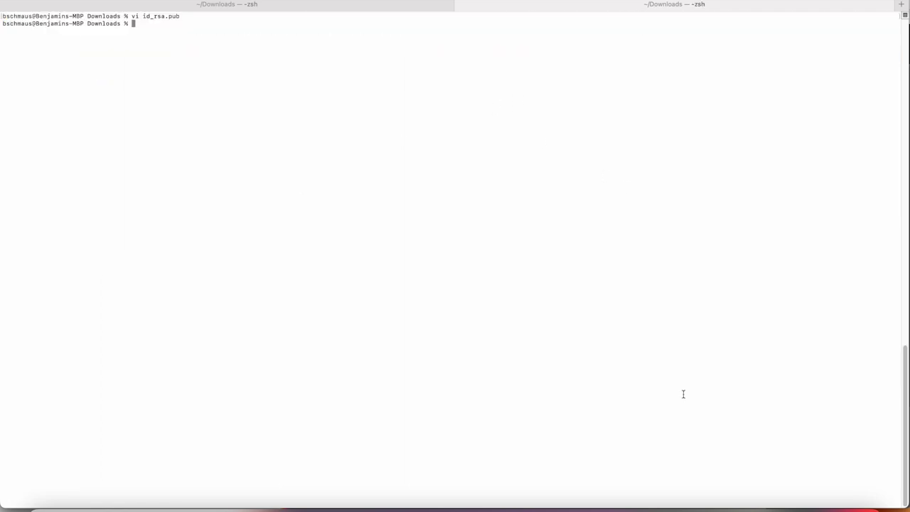
{"action": "left_click", "coordinate": [750, 504]}
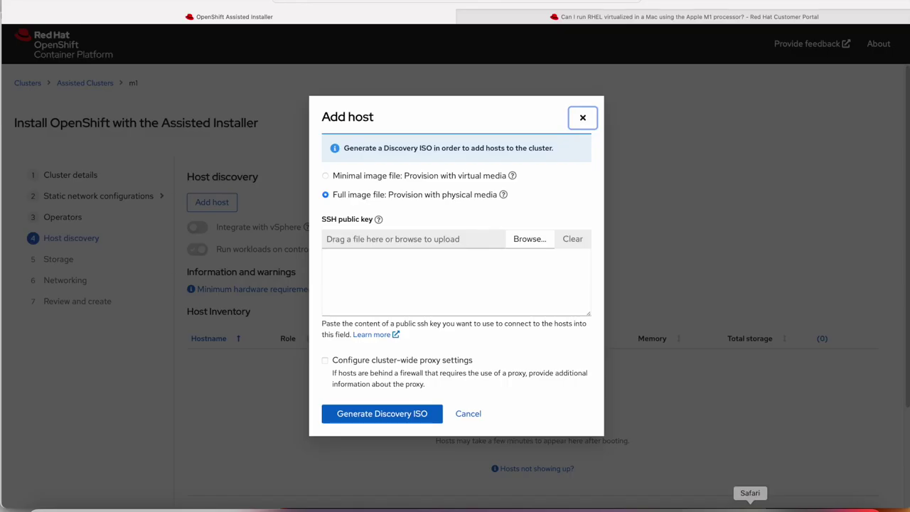
Step: Paste the SSH public key, generate the Discovery ISO, and copy its wget command
{"action": "left_click", "coordinate": [433, 282]}
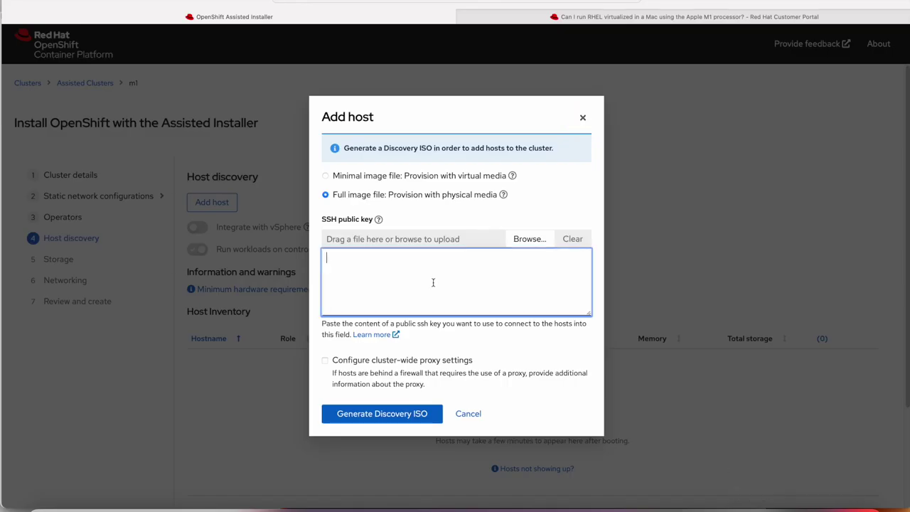
{"action": "right_click", "coordinate": [433, 282]}
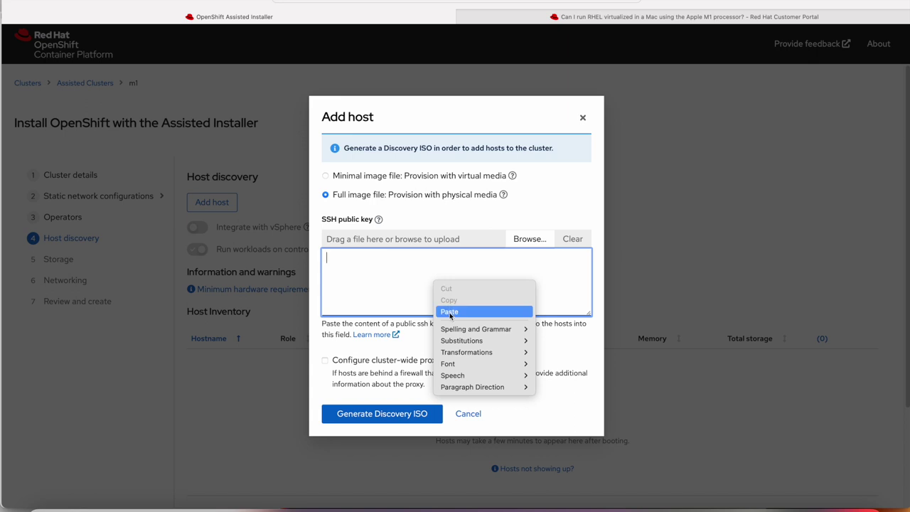
{"action": "left_click", "coordinate": [444, 309]}
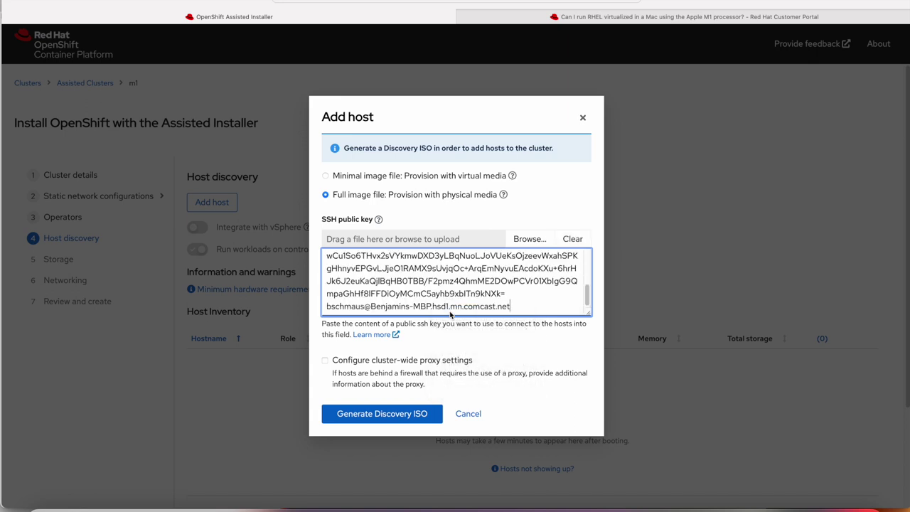
{"action": "left_click", "coordinate": [391, 417]}
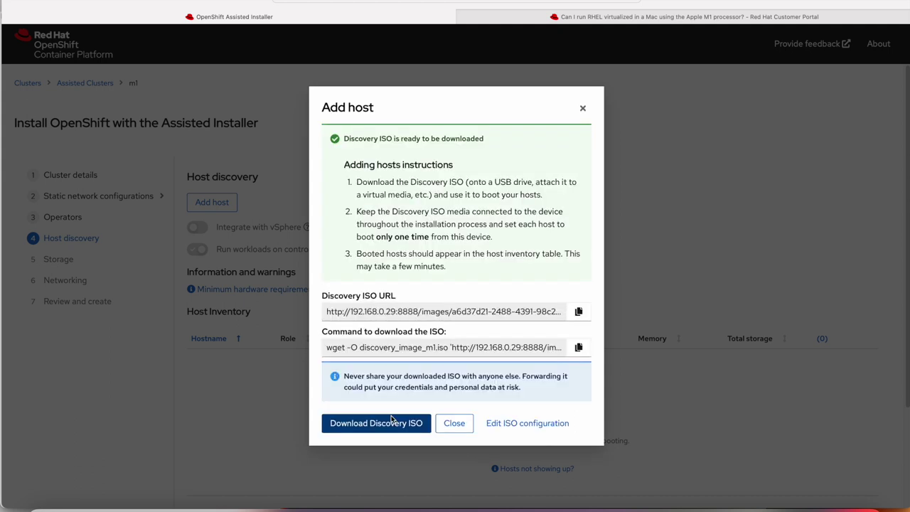
{"action": "left_click", "coordinate": [579, 347]}
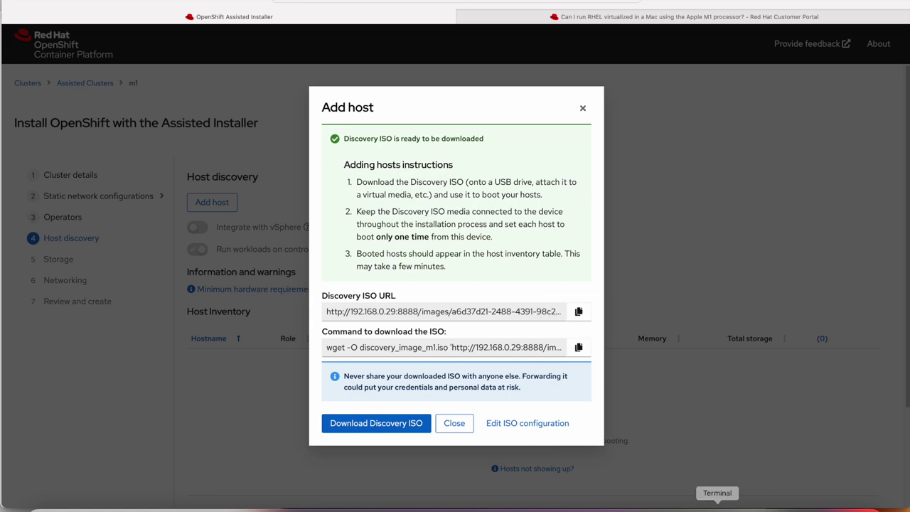
{"action": "left_click", "coordinate": [717, 504]}
Step: Paste and run the wget command to download discovery_image_m1.iso (812M) into Downloads
{"action": "right_click", "coordinate": [532, 347]}
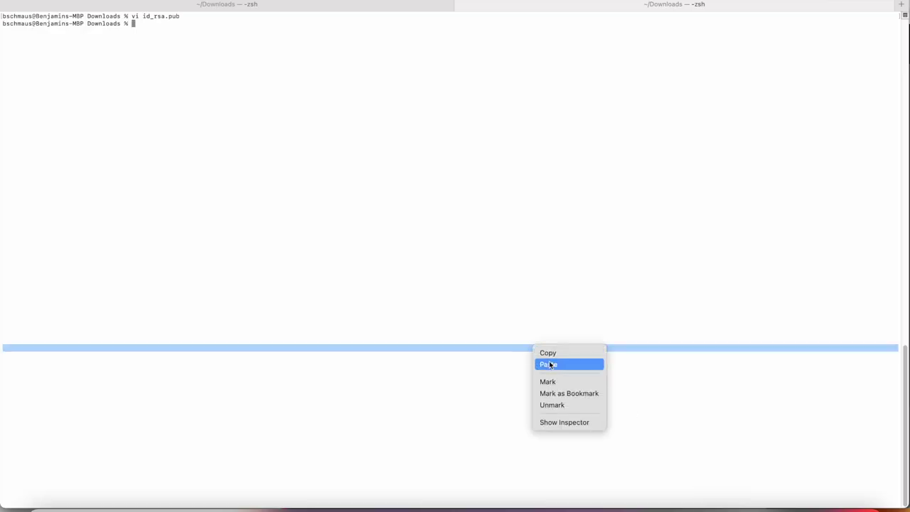
{"action": "left_click", "coordinate": [548, 364]}
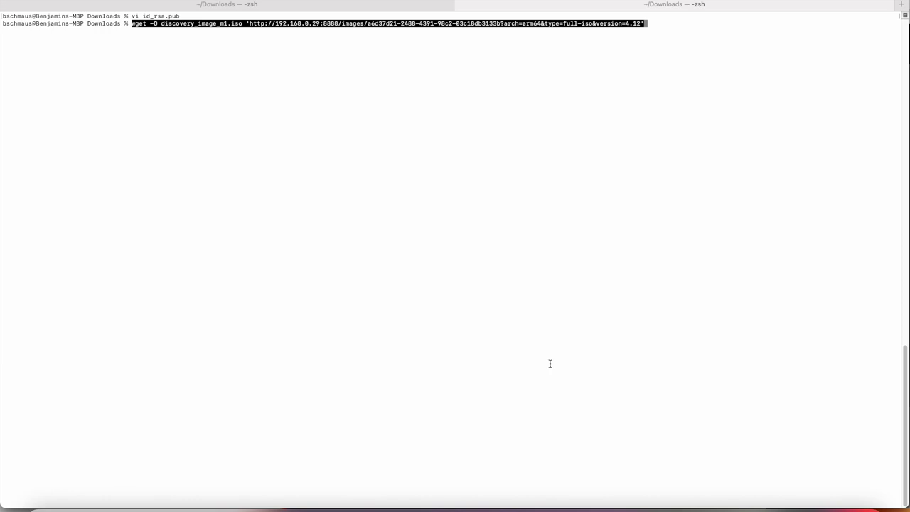
{"action": "key", "text": "Return"}
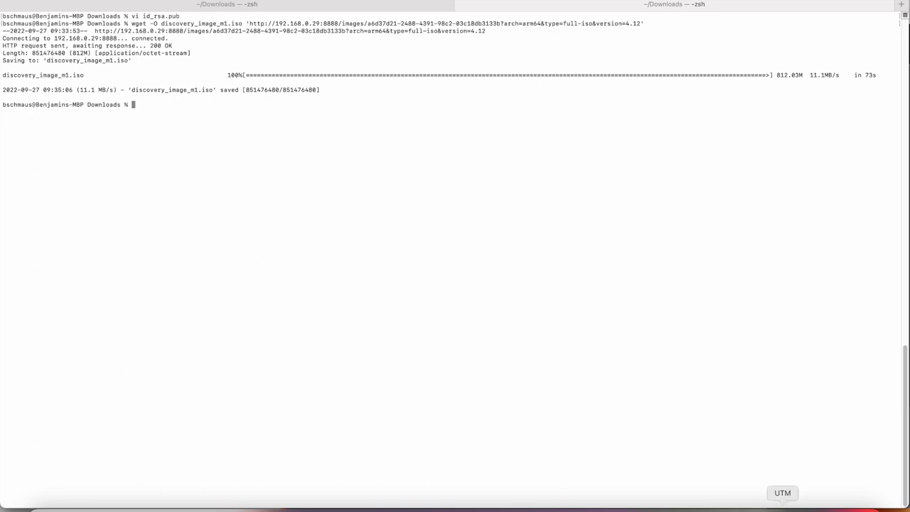
{"action": "left_click", "coordinate": [782, 505]}
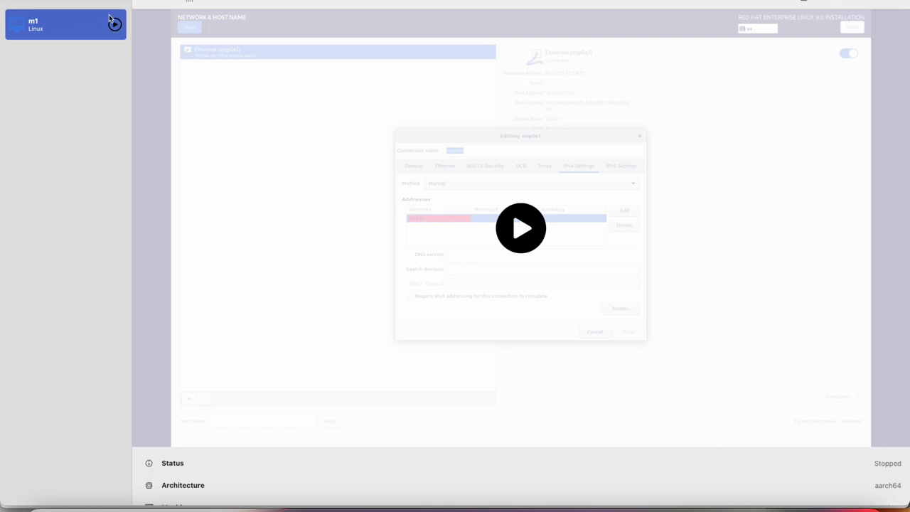
Step: Open the stopped m1 VM's settings editor from its context menu with Edit
{"action": "right_click", "coordinate": [71, 24]}
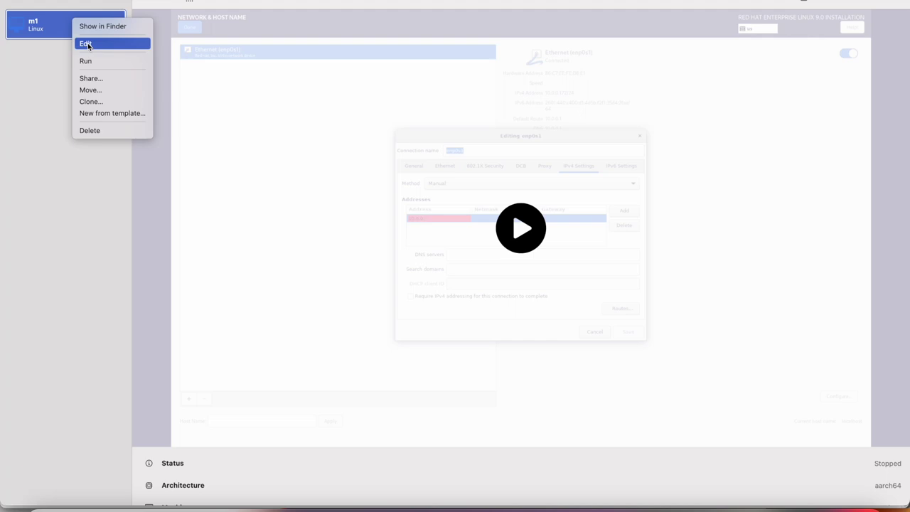
{"action": "left_click", "coordinate": [87, 44]}
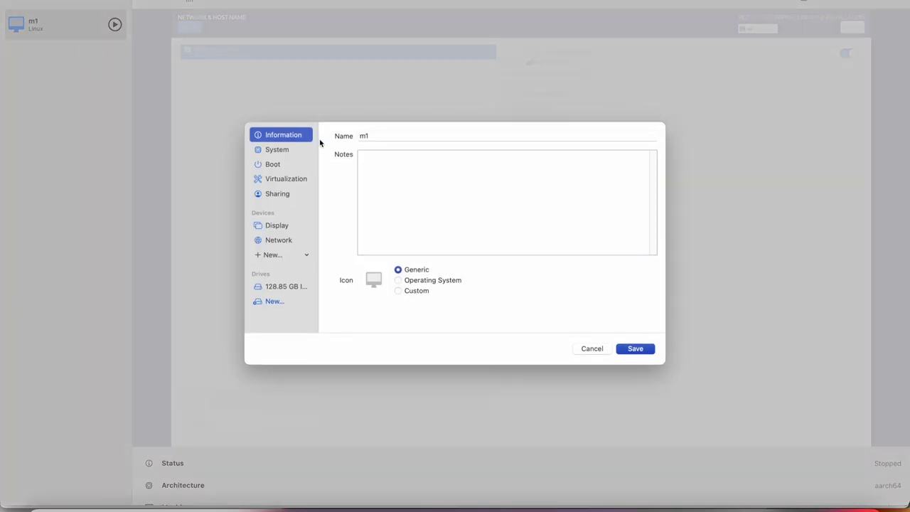
Step: Review the m1 VM's CPU/memory, boot, virtualization, network and 128.85 GB drive settings
{"action": "left_click", "coordinate": [281, 152]}
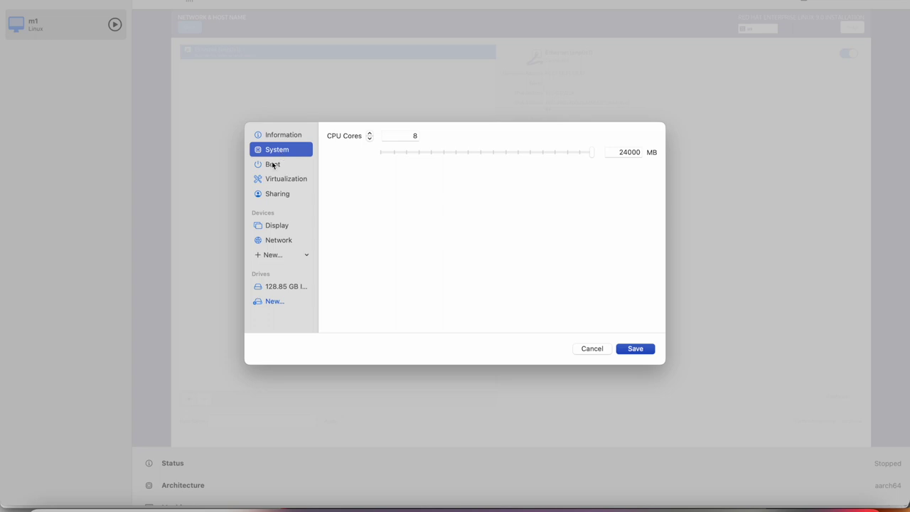
{"action": "left_click", "coordinate": [273, 165]}
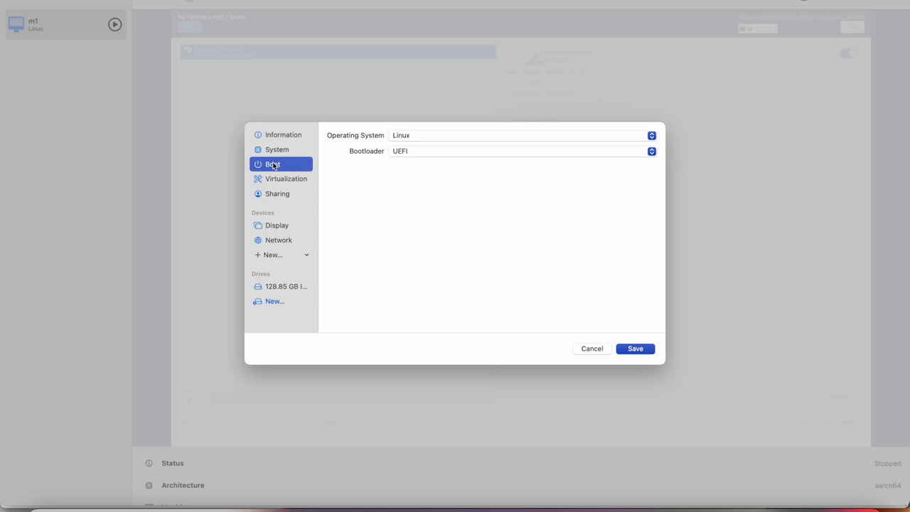
{"action": "left_click", "coordinate": [287, 182]}
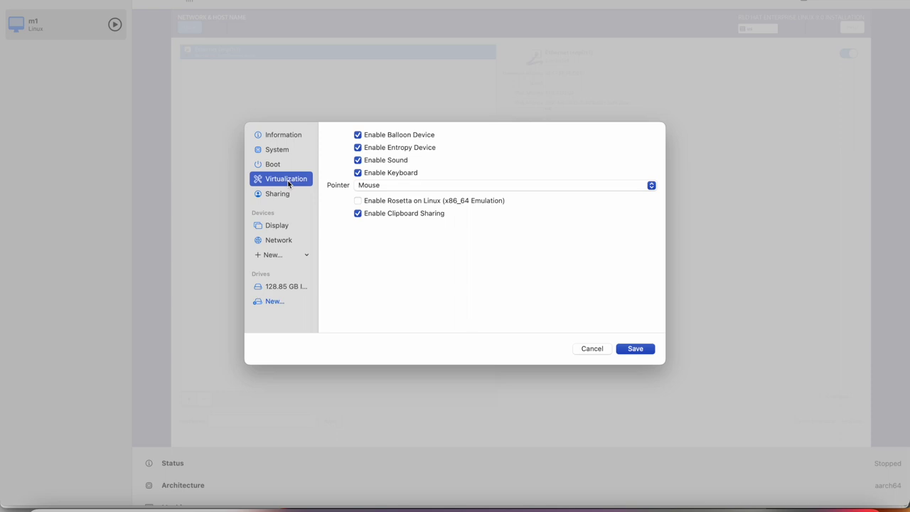
{"action": "left_click", "coordinate": [284, 240]}
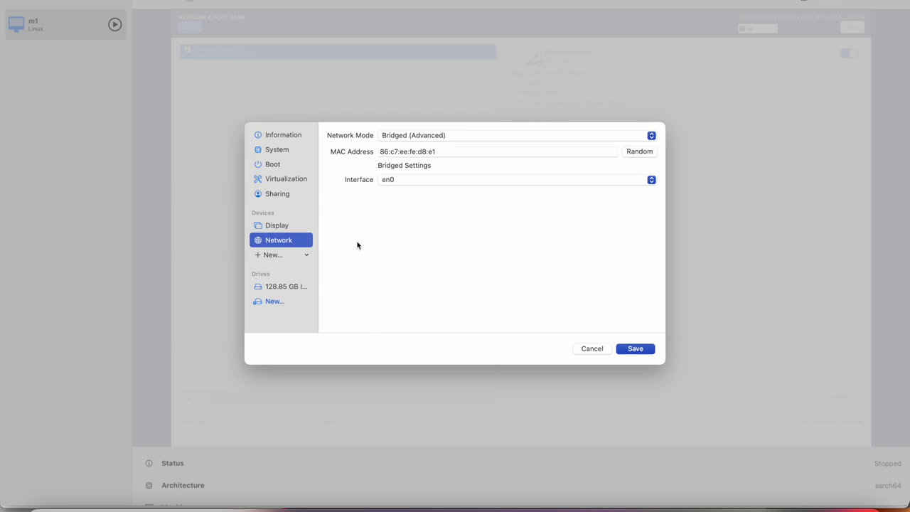
{"action": "left_click", "coordinate": [287, 289]}
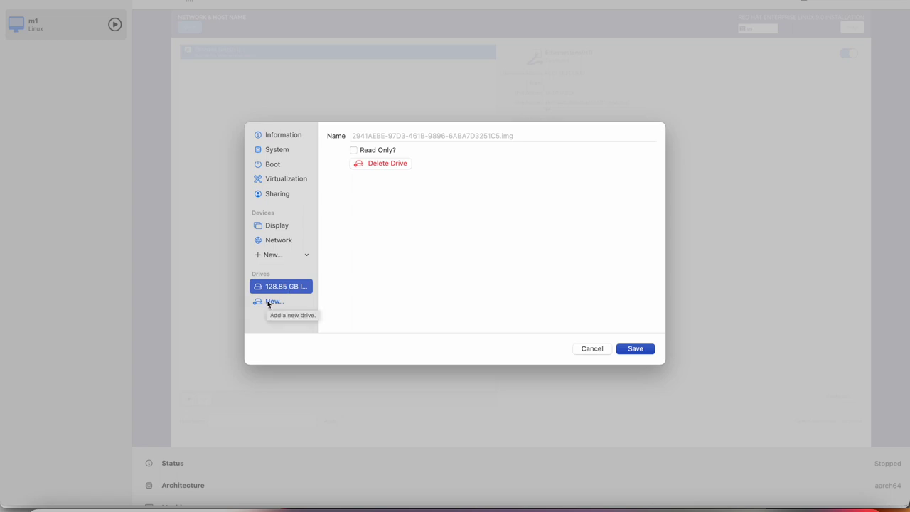
Step: Import discovery_image_m1.iso from Downloads as a new drive and save the settings
{"action": "left_click", "coordinate": [273, 301]}
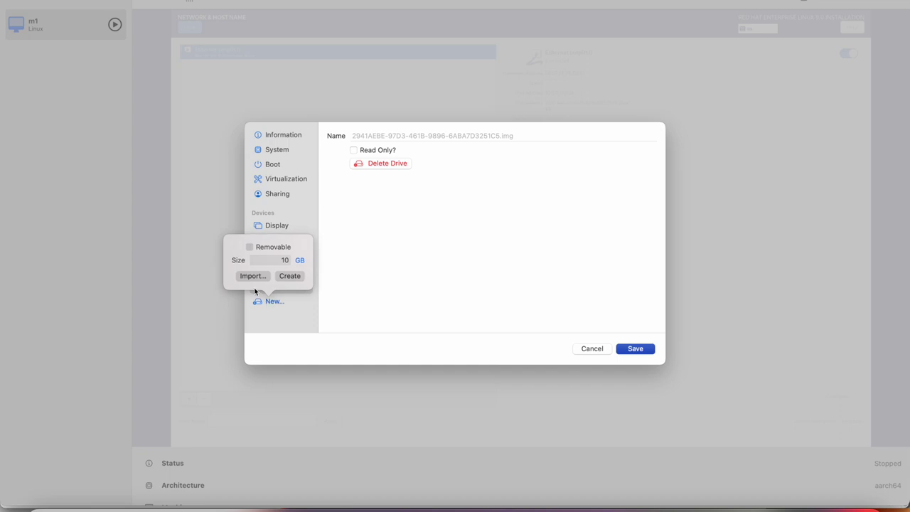
{"action": "left_click", "coordinate": [248, 276]}
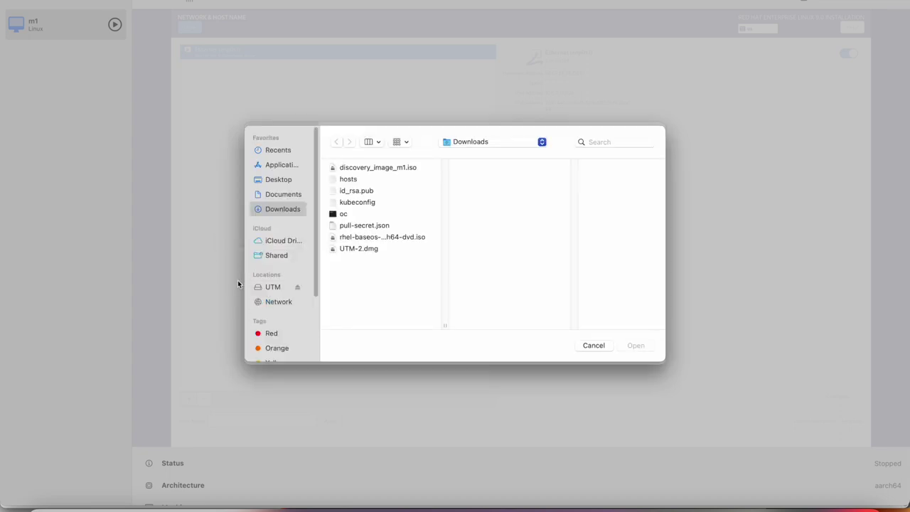
{"action": "double_click", "coordinate": [390, 168]}
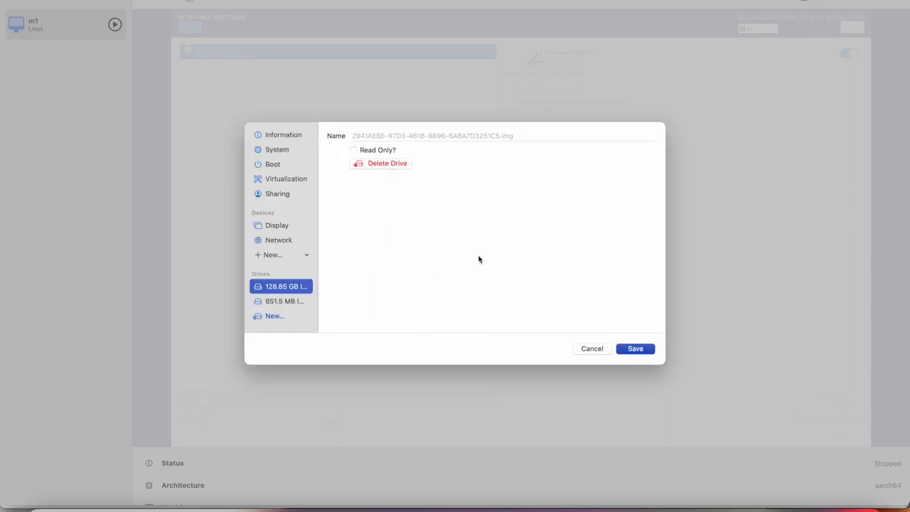
{"action": "left_click", "coordinate": [636, 348]}
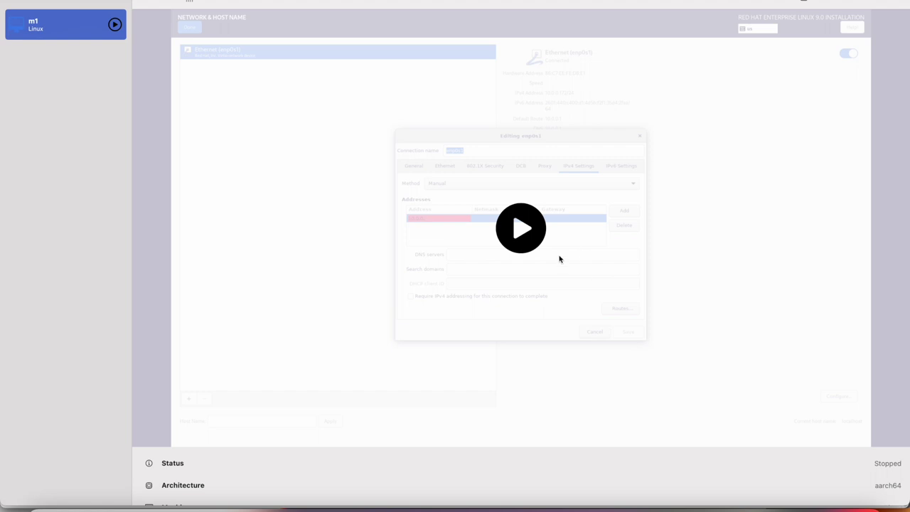
Step: Start the m1 VM so it boots CoreOS from the discovery ISO to a login prompt
{"action": "left_click", "coordinate": [531, 233]}
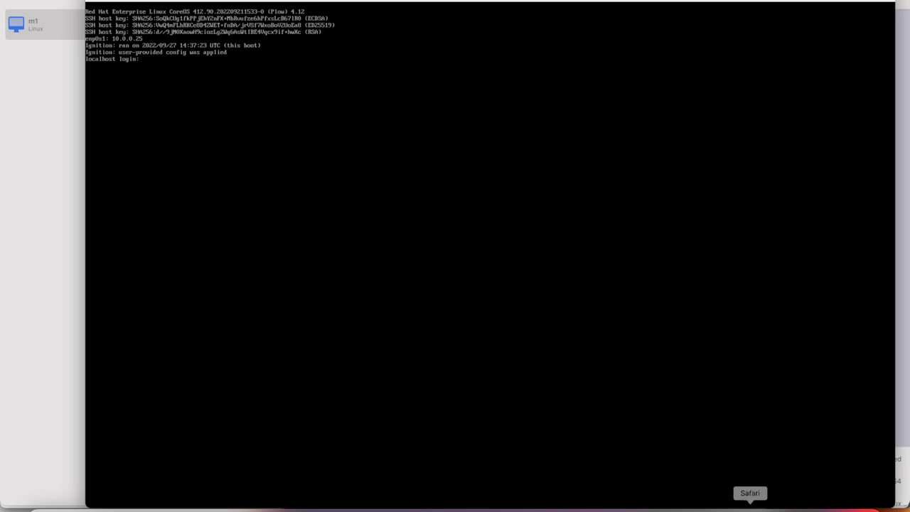
Step: Close the Add host dialog and rename the discovered host localhost.localdomain to m1
{"action": "left_click", "coordinate": [749, 506]}
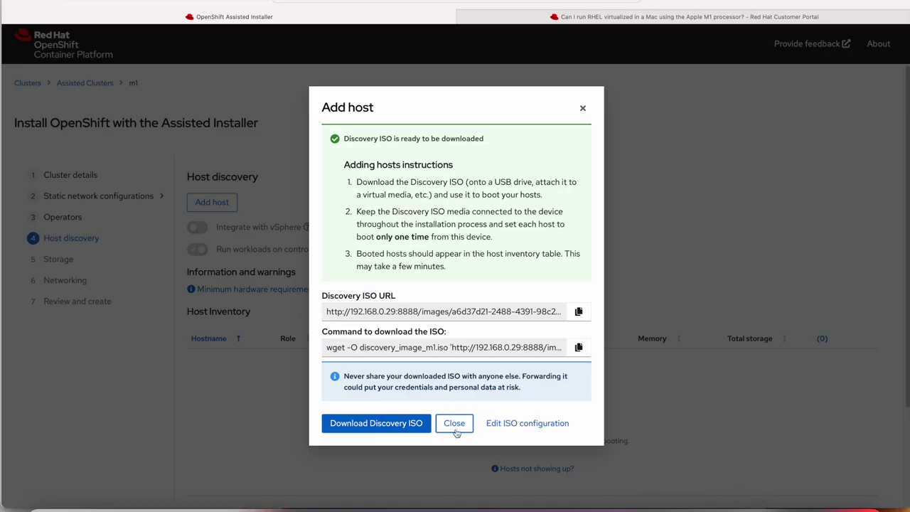
{"action": "left_click", "coordinate": [454, 425]}
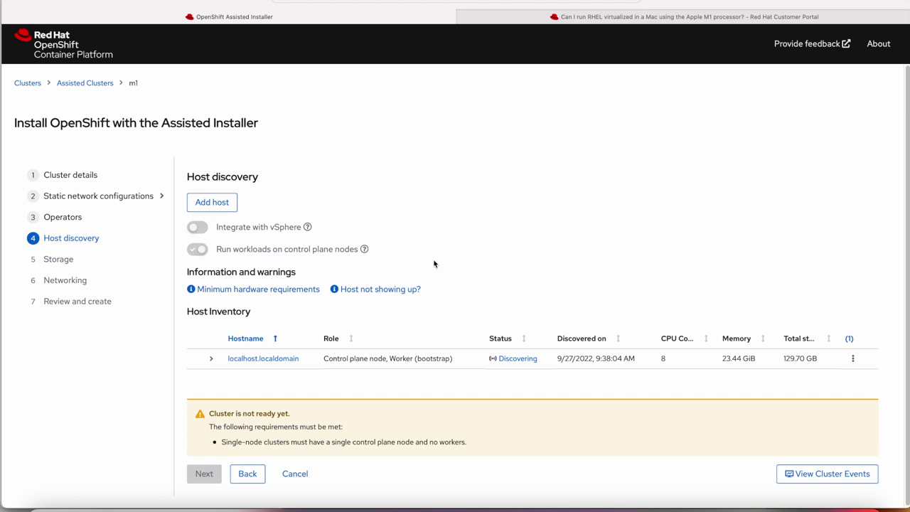
{"action": "left_click", "coordinate": [261, 358]}
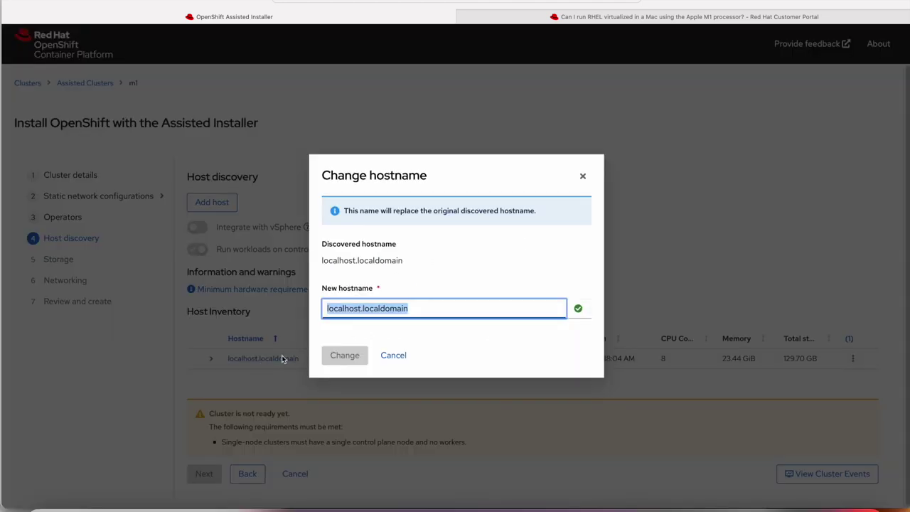
{"action": "type", "text": "m1"}
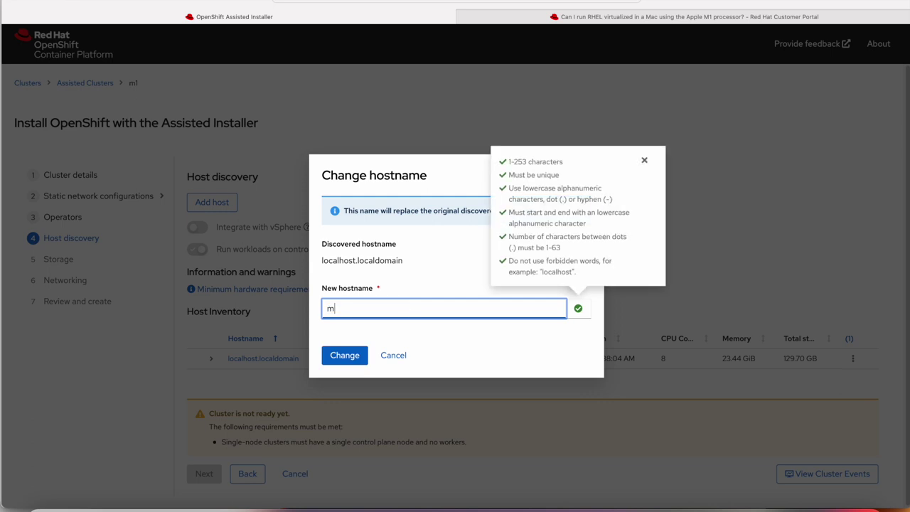
{"action": "left_click", "coordinate": [344, 355]}
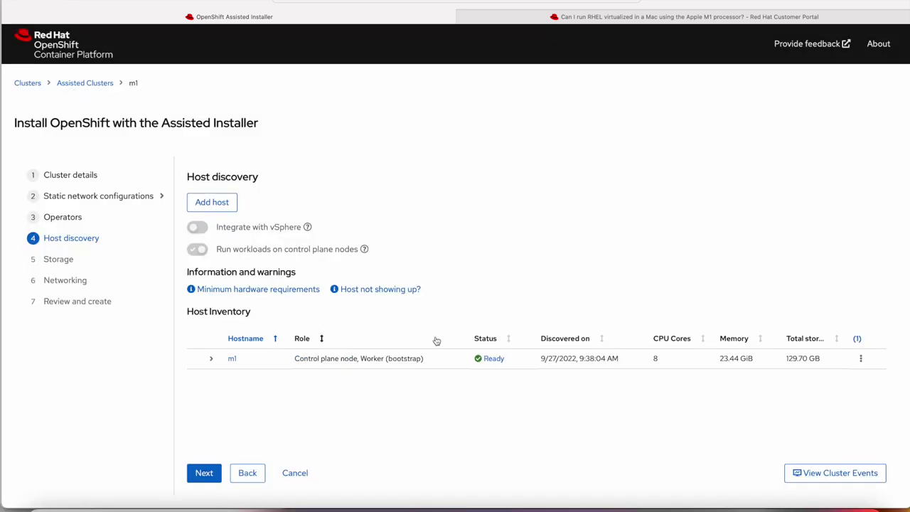
Step: Expand the m1 host to review its details, disks and NIC, then continue to Storage
{"action": "left_click", "coordinate": [211, 359]}
{"action": "scroll", "coordinate": [279, 388], "scroll_direction": "down", "scroll_amount": 3}
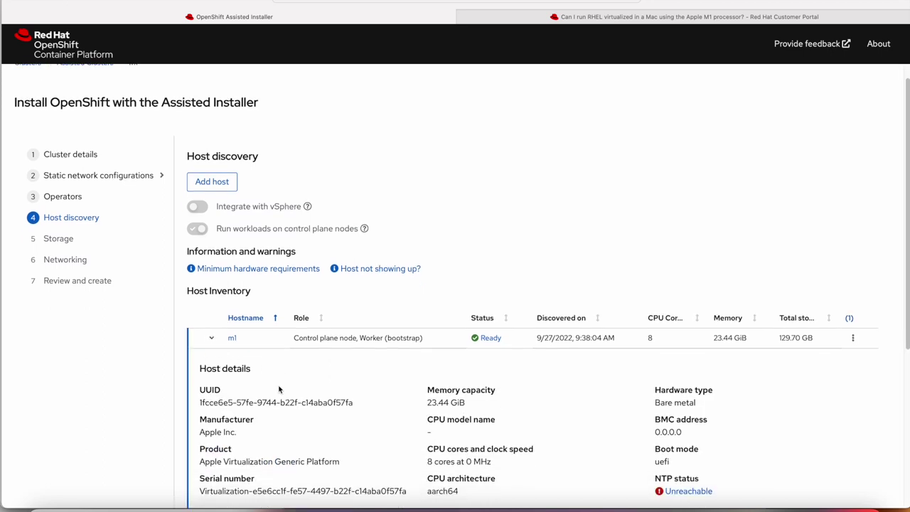
{"action": "scroll", "coordinate": [279, 389], "scroll_direction": "down", "scroll_amount": 1}
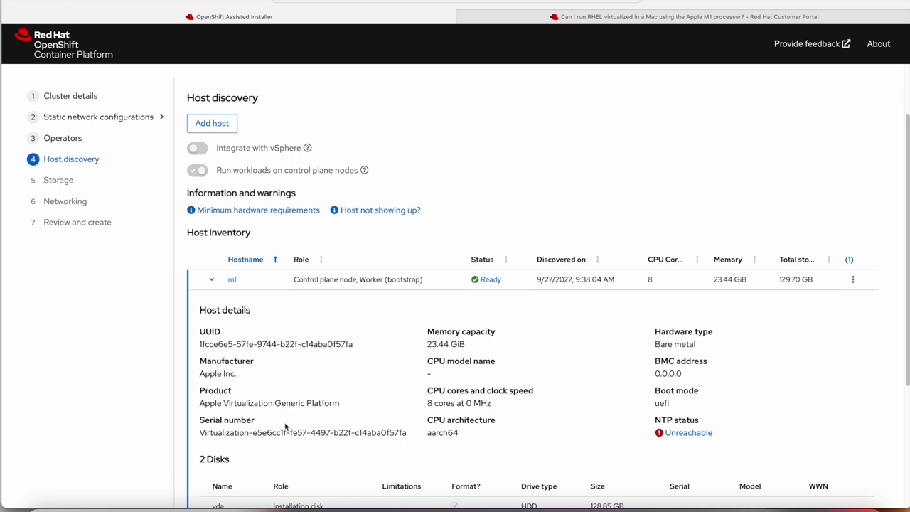
{"action": "scroll", "coordinate": [284, 424], "scroll_direction": "down", "scroll_amount": 2}
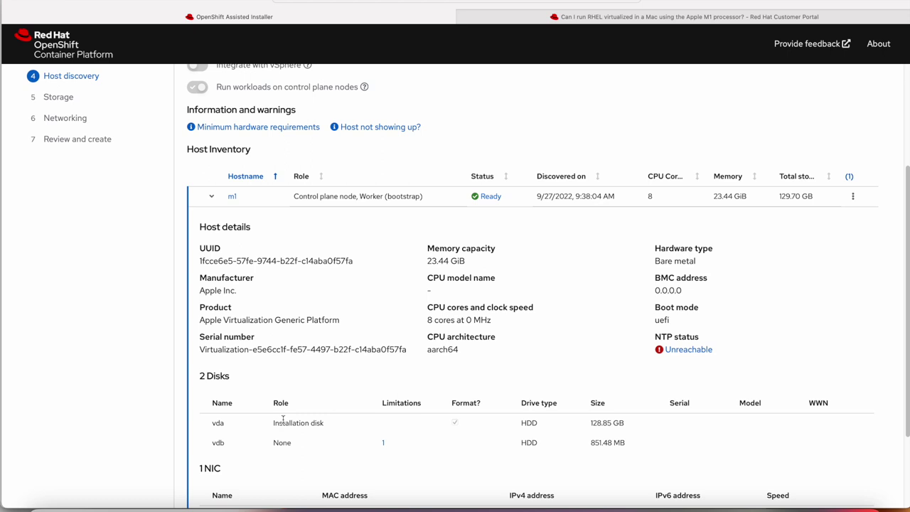
{"action": "scroll", "coordinate": [283, 419], "scroll_direction": "down", "scroll_amount": 3}
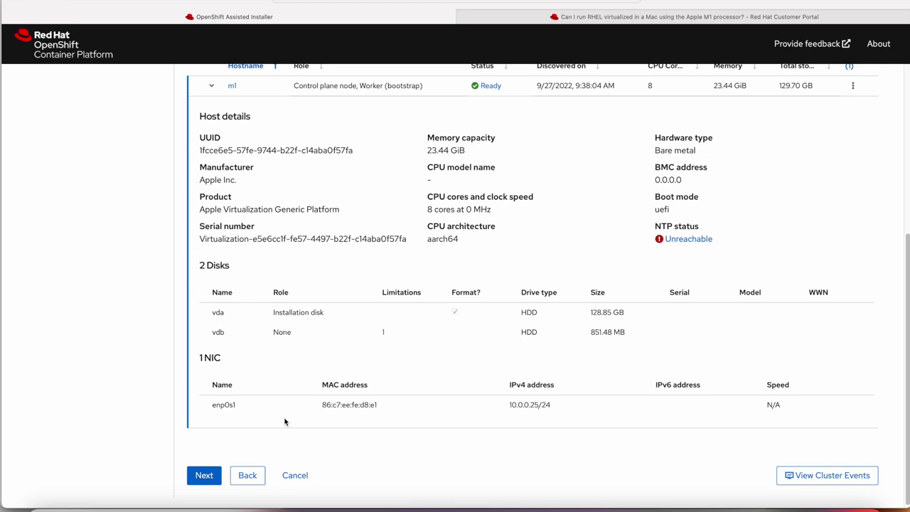
{"action": "left_click", "coordinate": [202, 478]}
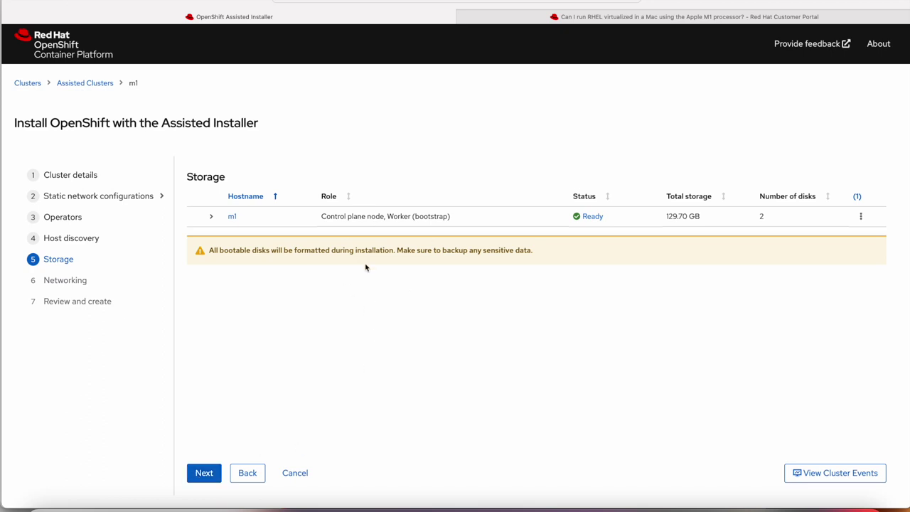
Step: Enable advanced networking, keep cluster network 10.128.0.0/14 and service network 172.30.0.0/16, and proceed to Review and create
{"action": "left_click", "coordinate": [212, 471]}
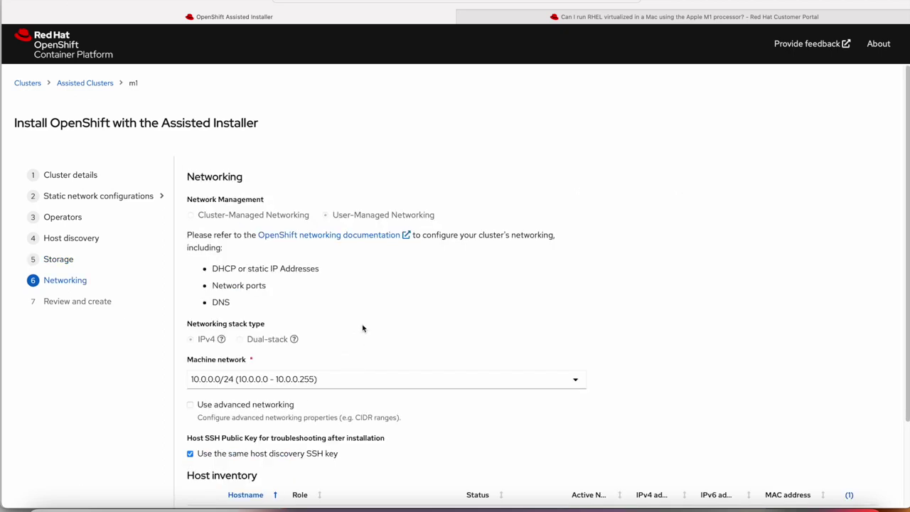
{"action": "scroll", "coordinate": [391, 307], "scroll_direction": "down", "scroll_amount": 1}
{"action": "scroll", "coordinate": [391, 308], "scroll_direction": "down", "scroll_amount": 5}
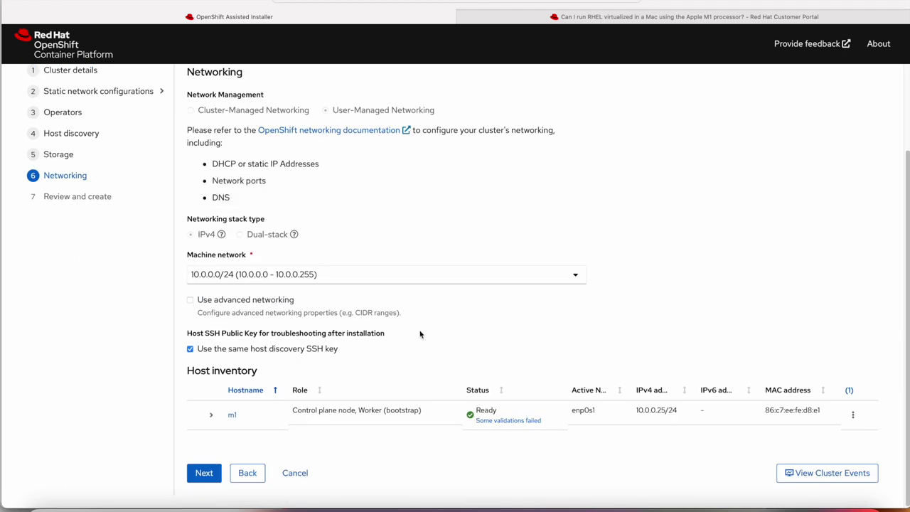
{"action": "left_click", "coordinate": [190, 304]}
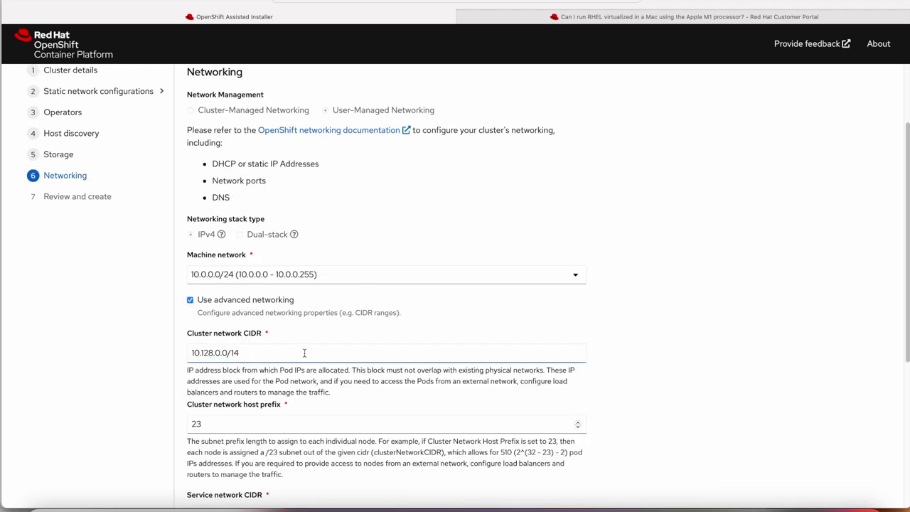
{"action": "scroll", "coordinate": [334, 393], "scroll_direction": "down", "scroll_amount": 1}
{"action": "scroll", "coordinate": [362, 393], "scroll_direction": "down", "scroll_amount": 3}
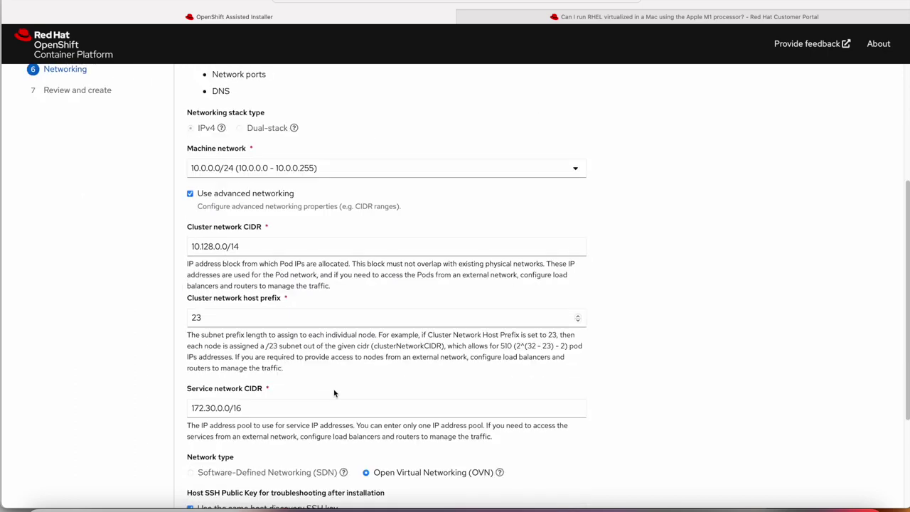
{"action": "scroll", "coordinate": [295, 398], "scroll_direction": "down", "scroll_amount": 3}
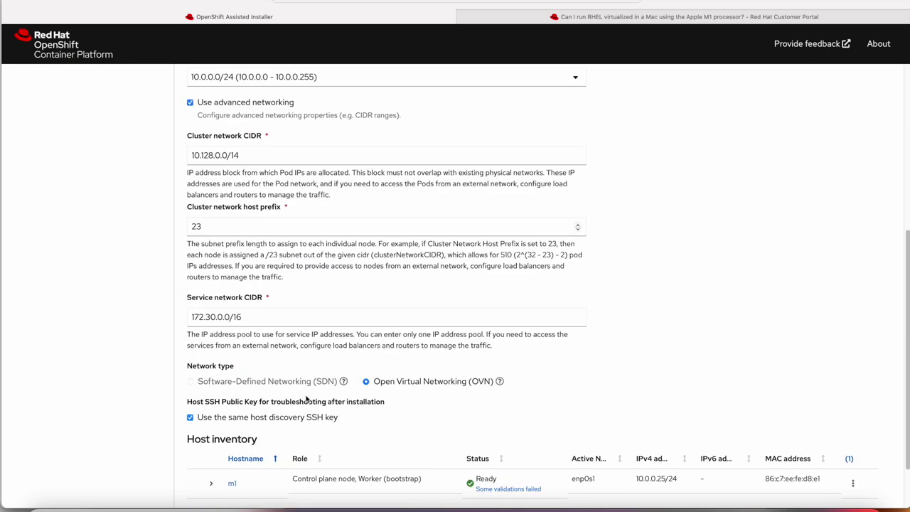
{"action": "mouse_move", "coordinate": [211, 382]}
{"action": "scroll", "coordinate": [440, 388], "scroll_direction": "down", "scroll_amount": 2}
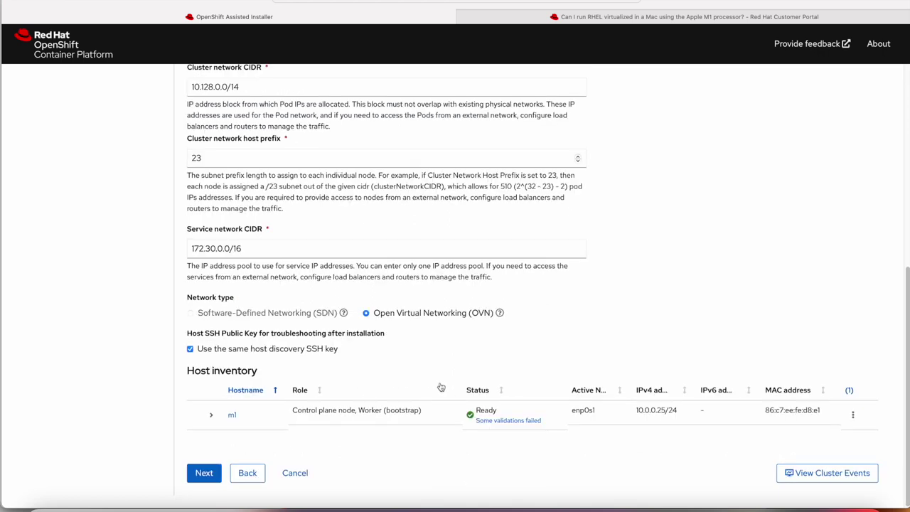
{"action": "left_click", "coordinate": [204, 473]}
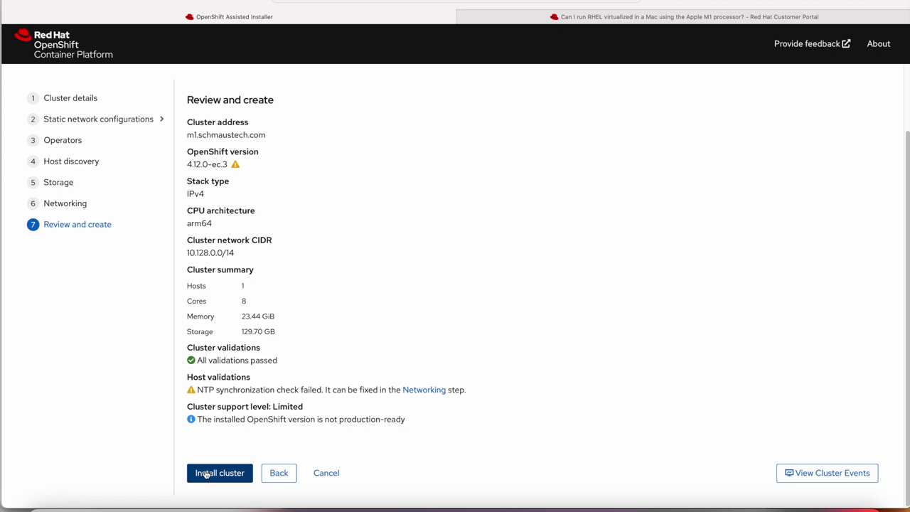
Step: Start installing the reviewed single-node cluster with all validations passed
{"action": "left_click", "coordinate": [205, 473]}
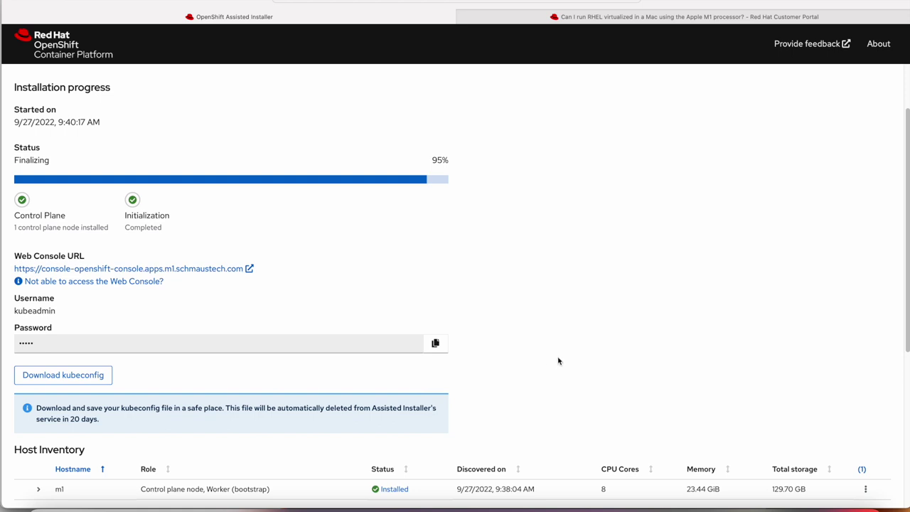
Step: Download the cluster's kubeconfig file, allowing Safari to save downloads from the site
{"action": "left_click", "coordinate": [64, 379]}
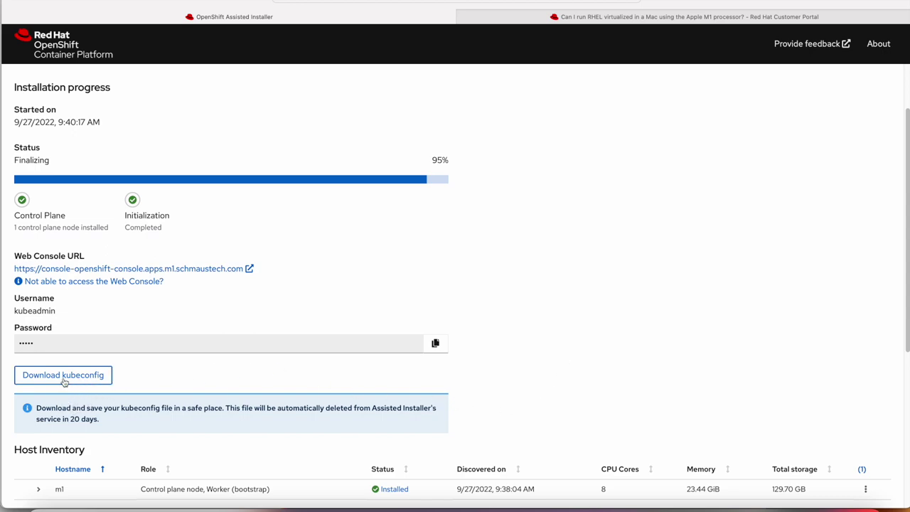
{"action": "left_click", "coordinate": [551, 272]}
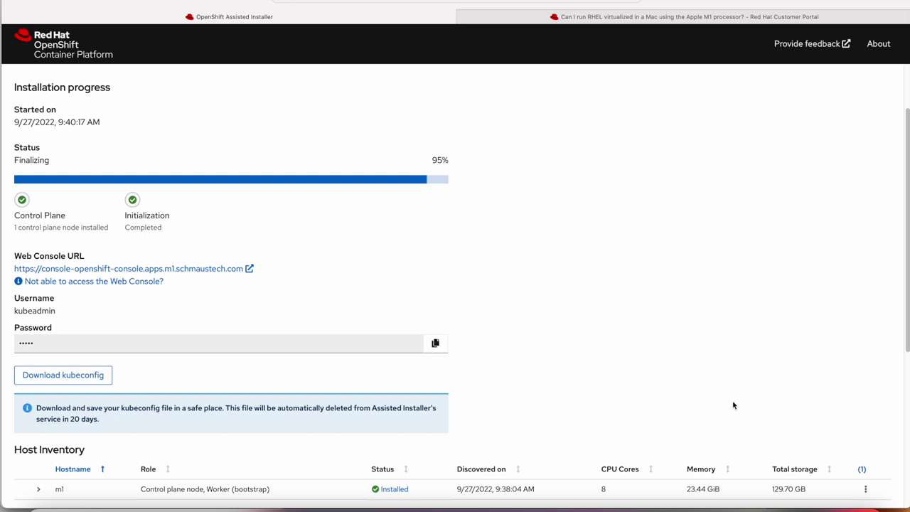
Step: In Terminal, export KUBECONFIG pointing at the downloaded kubeconfig file under /home
{"action": "left_click", "coordinate": [717, 505]}
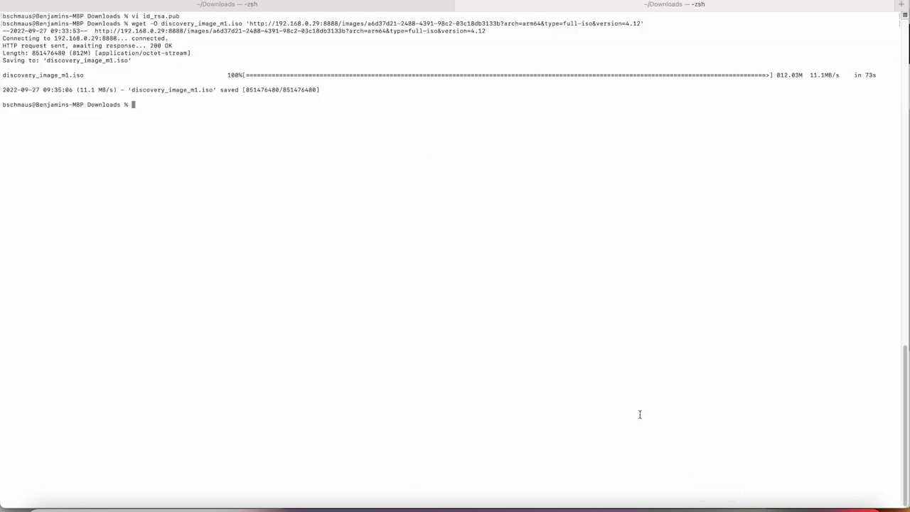
{"action": "type", "text": "export KUBECONFIG=/home/bschmaus/Down"}
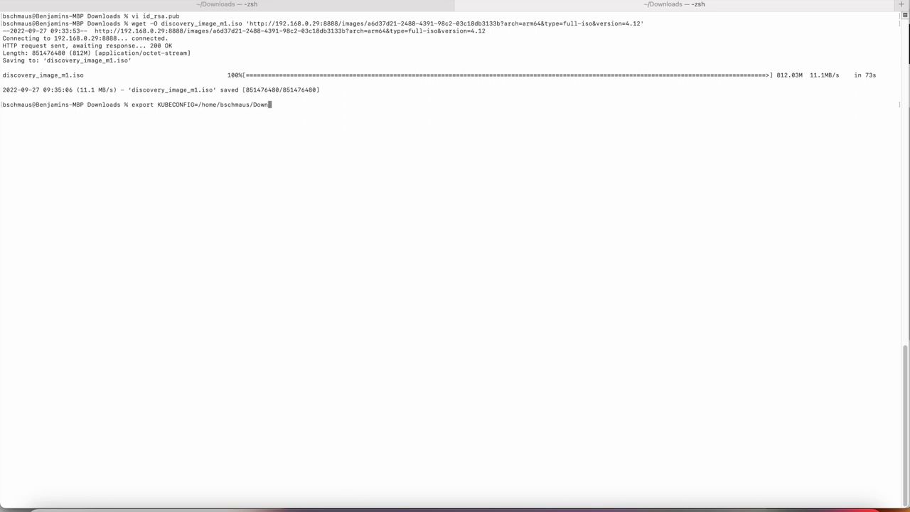
{"action": "type", "text": "loads/kubeconfig"}
{"action": "key", "text": "Return"}
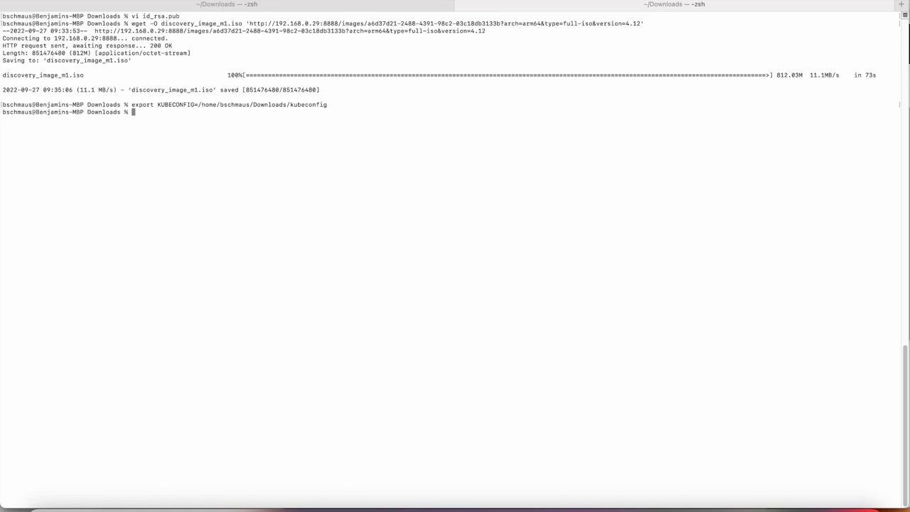
Step: List the directory, re-export KUBECONFIG to kubeconfig-2, and run ./oc get nodes
{"action": "type", "text": "ls"}
{"action": "key", "text": "Return"}
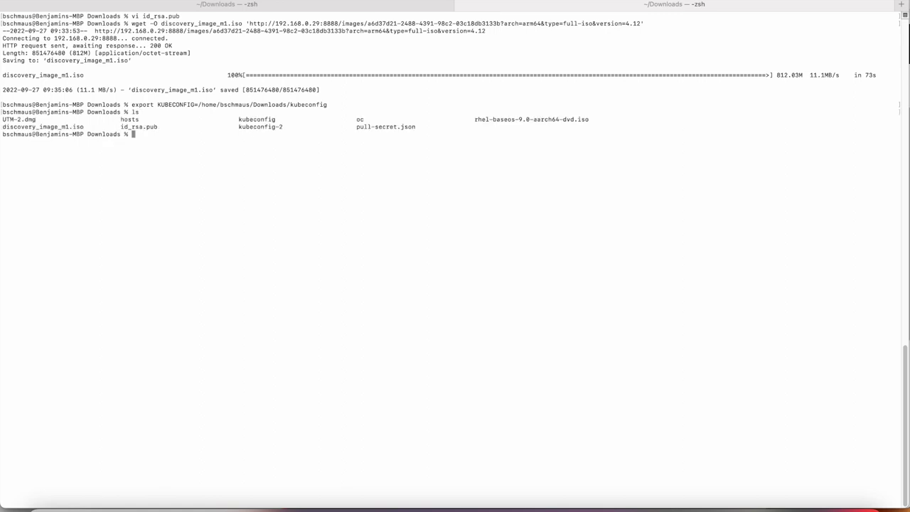
{"action": "key", "text": "Up"}
{"action": "key", "text": "Up"}
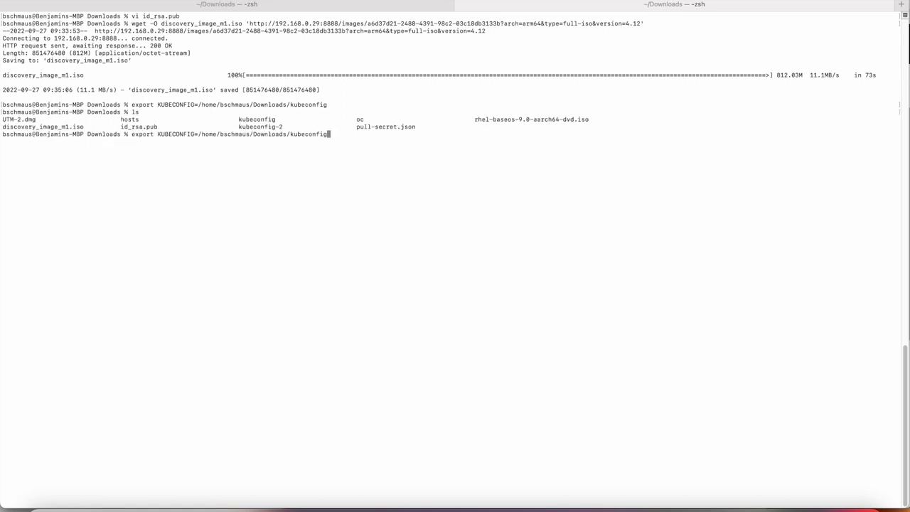
{"action": "type", "text": "-2"}
{"action": "key", "text": "Return"}
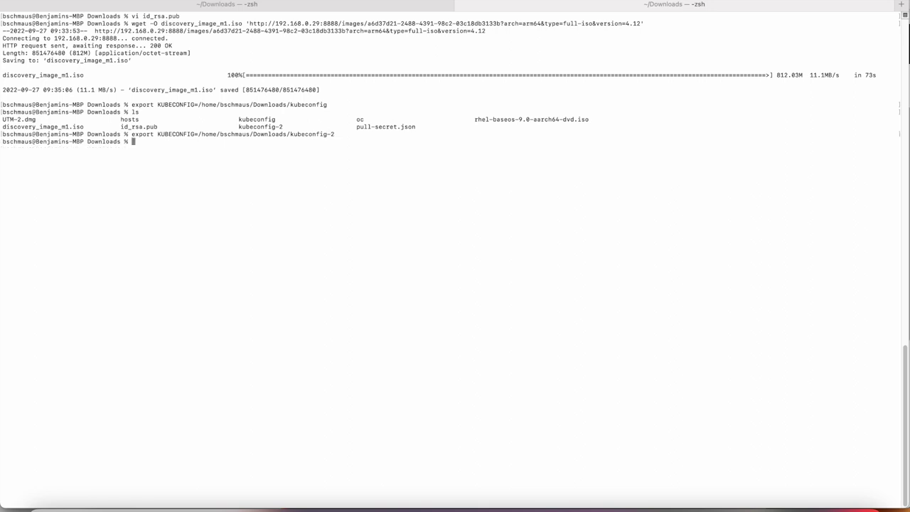
{"action": "type", "text": "./oc get nodes"}
{"action": "key", "text": "Return"}
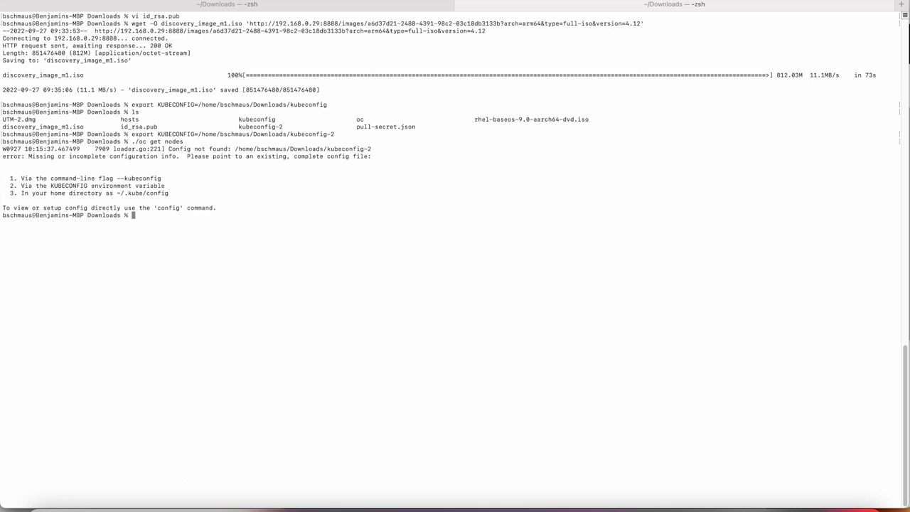
Step: Fix the KUBECONFIG path from /home to /Users and rerun ./oc get nodes, showing m1 Ready
{"action": "type", "text": "pwd"}
{"action": "key", "text": "Return"}
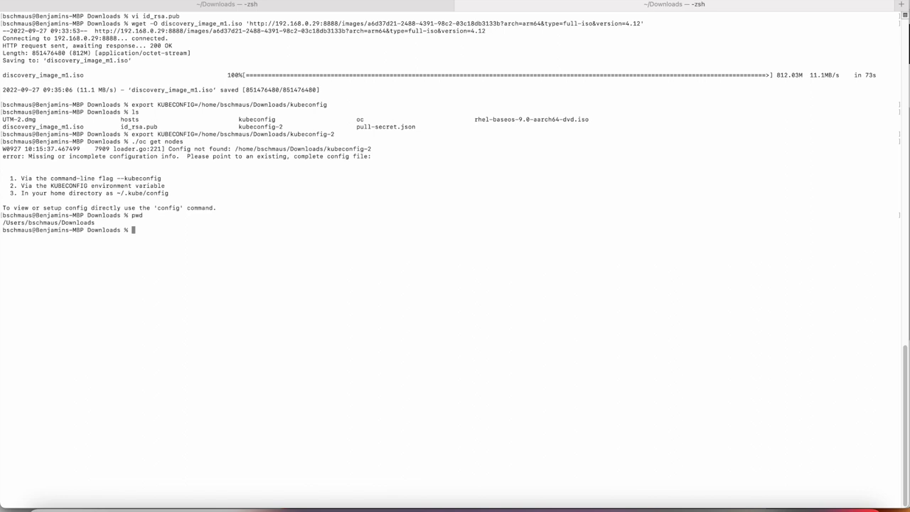
{"action": "key", "text": "Up"}
{"action": "key", "text": "Up"}
{"action": "key", "text": "Left"}
{"action": "key", "text": "Left"}
{"action": "key", "text": "Left"}
{"action": "key", "text": "Left"}
{"action": "key", "text": "Left"}
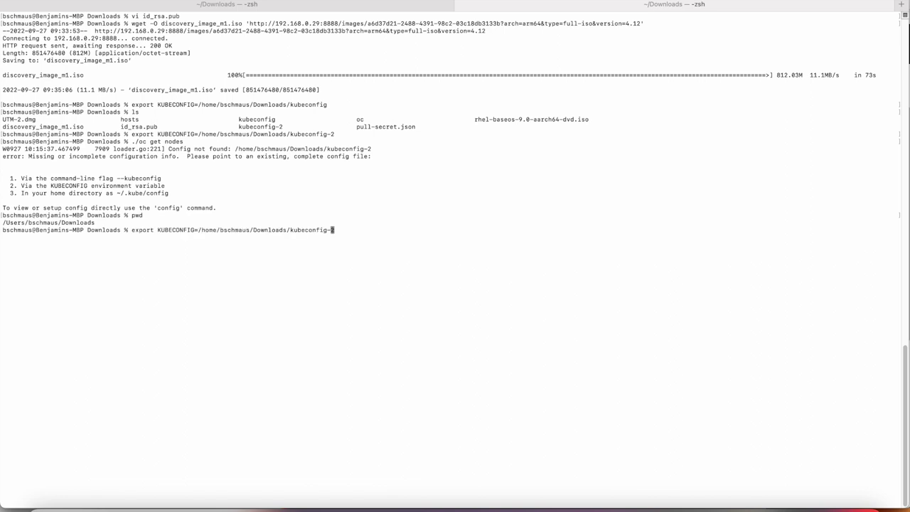
{"action": "key", "text": "Left"}
{"action": "key", "text": "Left"}
{"action": "key", "text": "Left"}
{"action": "key", "text": "Left"}
{"action": "key", "text": "Left"}
{"action": "key", "text": "Left"}
{"action": "key", "text": "Left"}
{"action": "key", "text": "Left"}
{"action": "key", "text": "Left"}
{"action": "key", "text": "Left"}
{"action": "key", "text": "Left"}
{"action": "key", "text": "Left"}
{"action": "key", "text": "Left"}
{"action": "key", "text": "Left"}
{"action": "key", "text": "Left"}
{"action": "key", "text": "Left"}
{"action": "key", "text": "Left"}
{"action": "key", "text": "Left"}
{"action": "key", "text": "Left"}
{"action": "key", "text": "Left"}
{"action": "key", "text": "Left"}
{"action": "key", "text": "Left"}
{"action": "key", "text": "Left"}
{"action": "key", "text": "Left"}
{"action": "key", "text": "BackSpace"}
{"action": "key", "text": "BackSpace"}
{"action": "key", "text": "BackSpace"}
{"action": "key", "text": "BackSpace"}
{"action": "type", "text": "Users"}
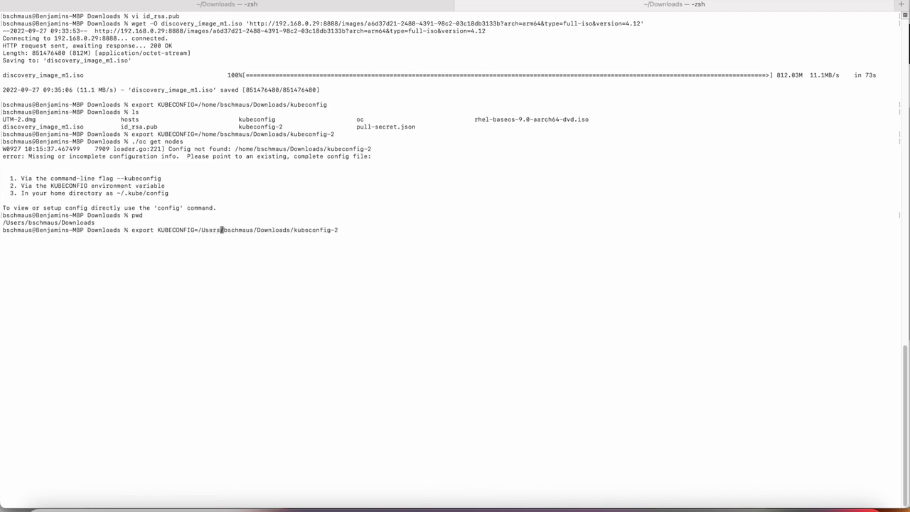
{"action": "key", "text": "Return"}
{"action": "key", "text": "Up"}
{"action": "key", "text": "Up"}
{"action": "key", "text": "Up"}
{"action": "key", "text": "Return"}
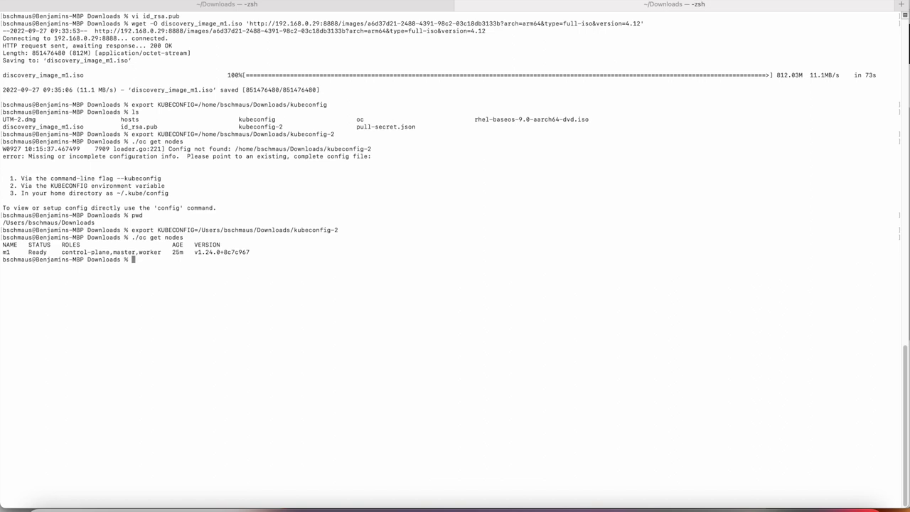
Step: Run ./oc get co to confirm all operators Available on 4.12.0-ec.3, then switch to Safari
{"action": "key", "text": "Up"}
{"action": "key", "text": "BackSpace"}
{"action": "key", "text": "BackSpace"}
{"action": "key", "text": "BackSpace"}
{"action": "key", "text": "BackSpace"}
{"action": "key", "text": "BackSpace"}
{"action": "type", "text": "co"}
{"action": "key", "text": "Return"}
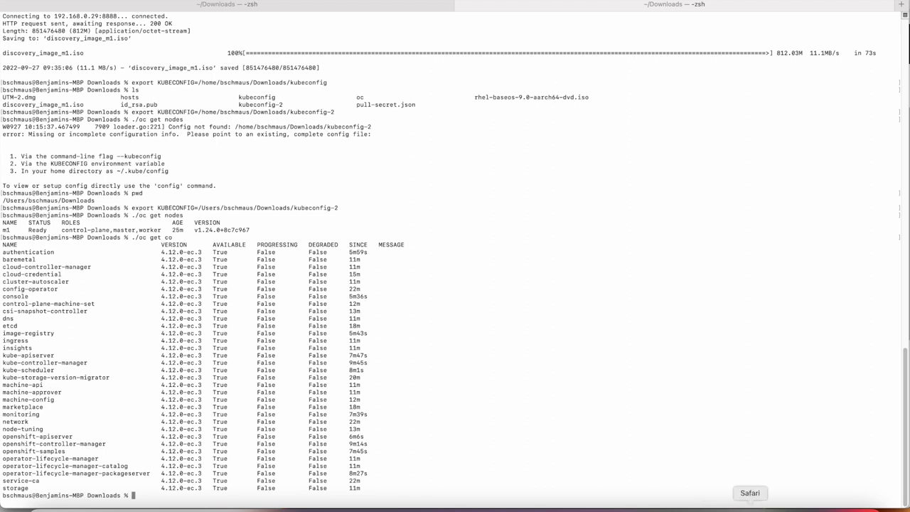
{"action": "left_click", "coordinate": [750, 507]}
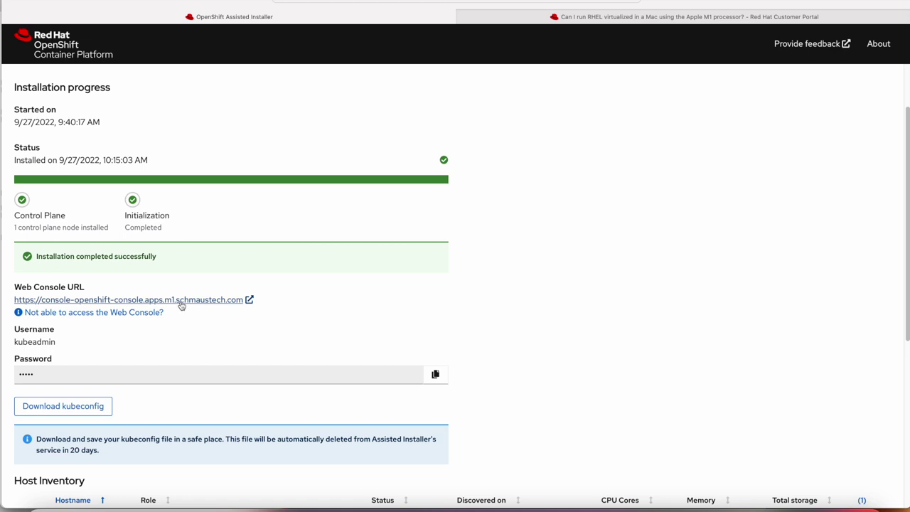
Step: Copy the admin password, open the Web Console URL, and bypass the console certificate warning
{"action": "left_click", "coordinate": [436, 374]}
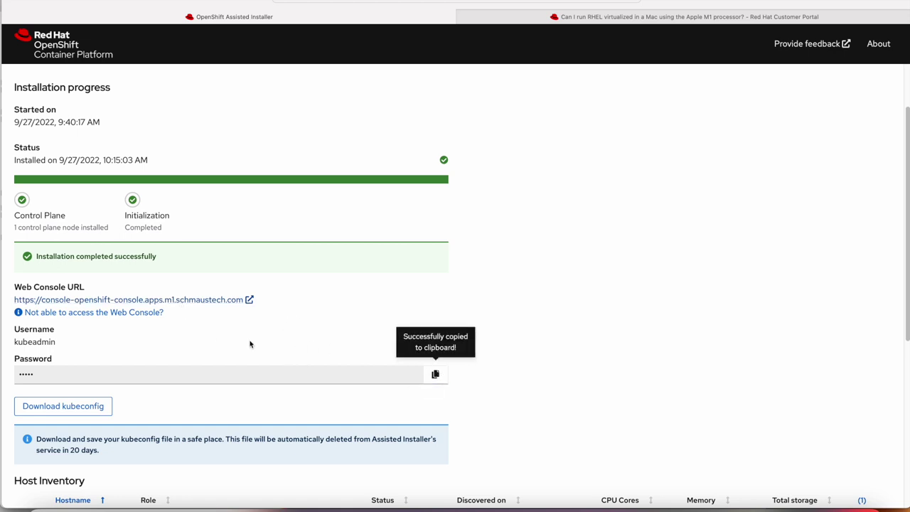
{"action": "left_click", "coordinate": [201, 303]}
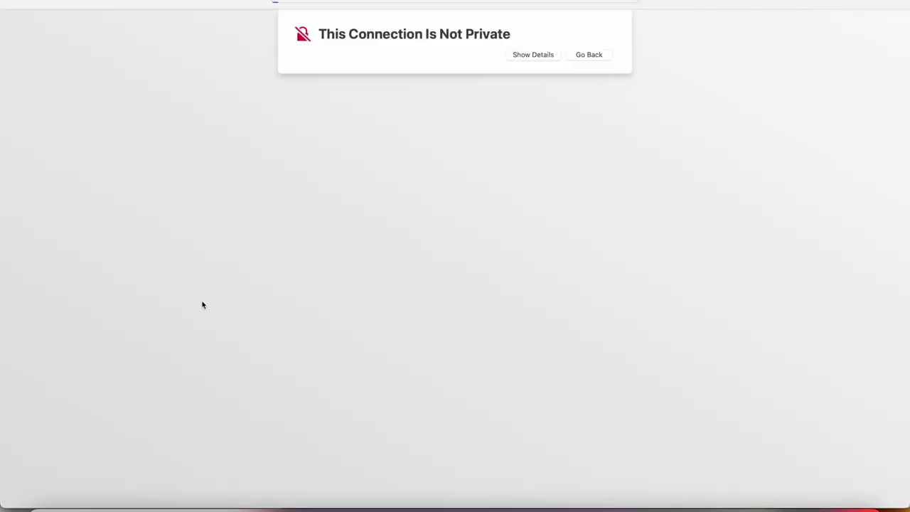
{"action": "left_click", "coordinate": [526, 166]}
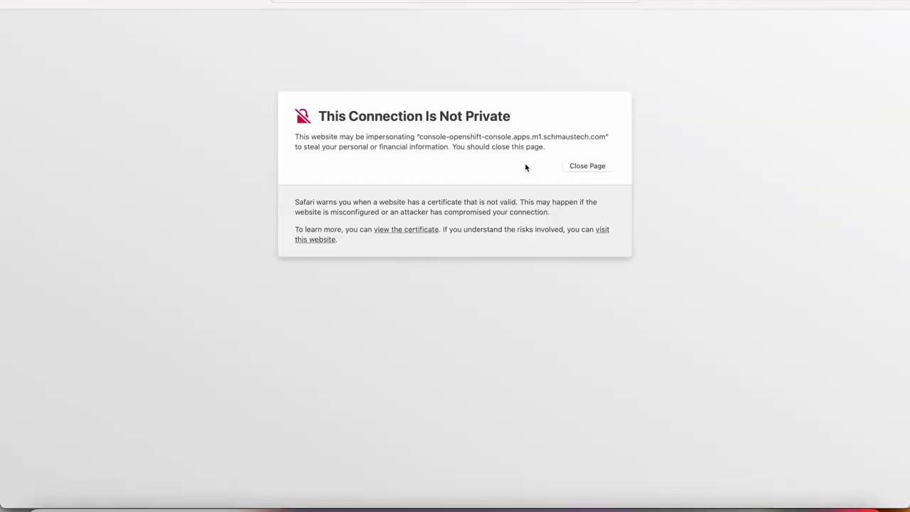
{"action": "left_click", "coordinate": [324, 241]}
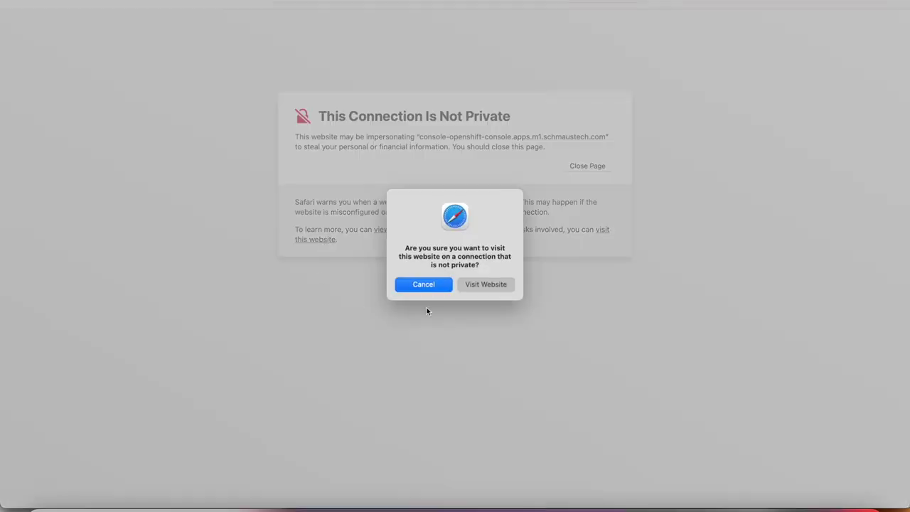
{"action": "left_click", "coordinate": [481, 285]}
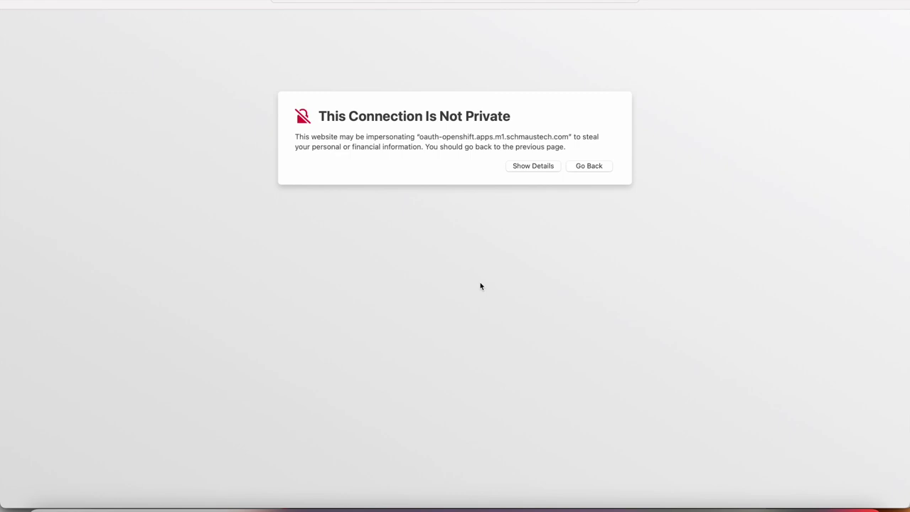
Step: Bypass the OAuth certificate warning to reach the OpenShift login page
{"action": "left_click", "coordinate": [540, 166]}
{"action": "left_click", "coordinate": [326, 240]}
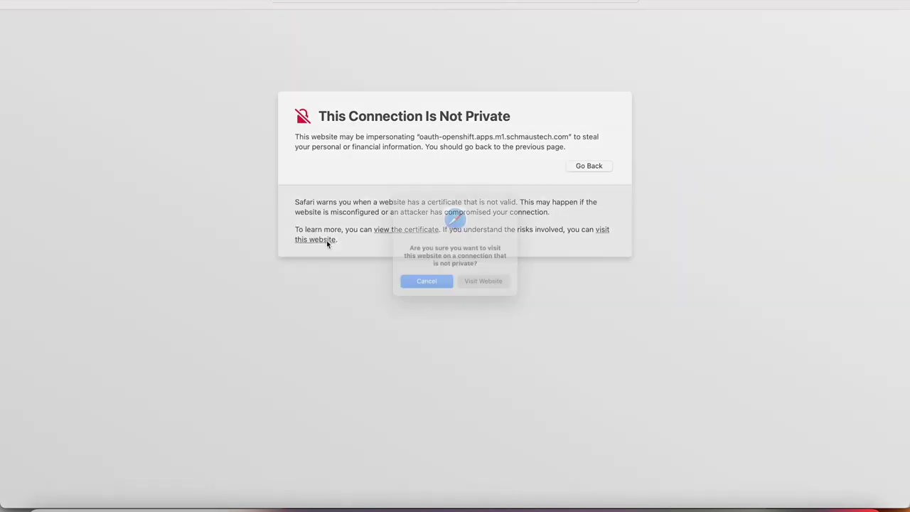
{"action": "left_click", "coordinate": [486, 284]}
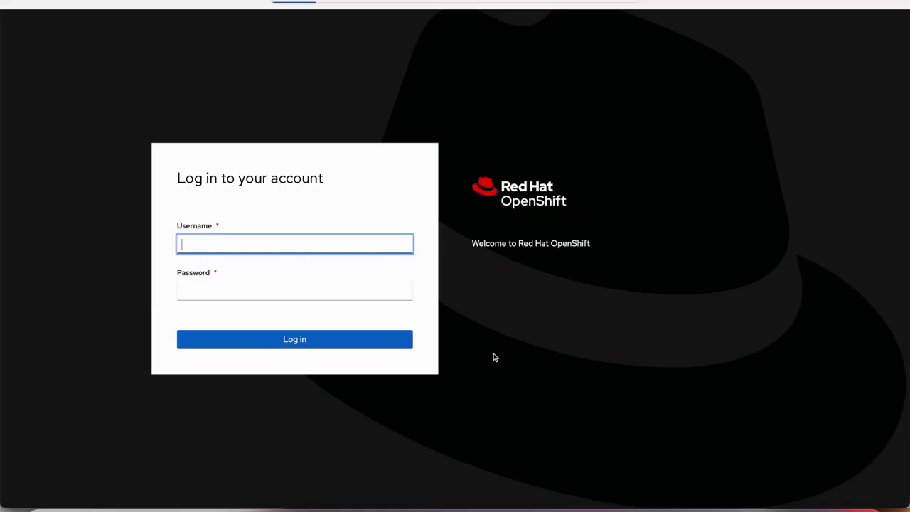
Step: Log in as kubeadmin with the pasted password and choose Never to save it for this site
{"action": "type", "text": "k"}
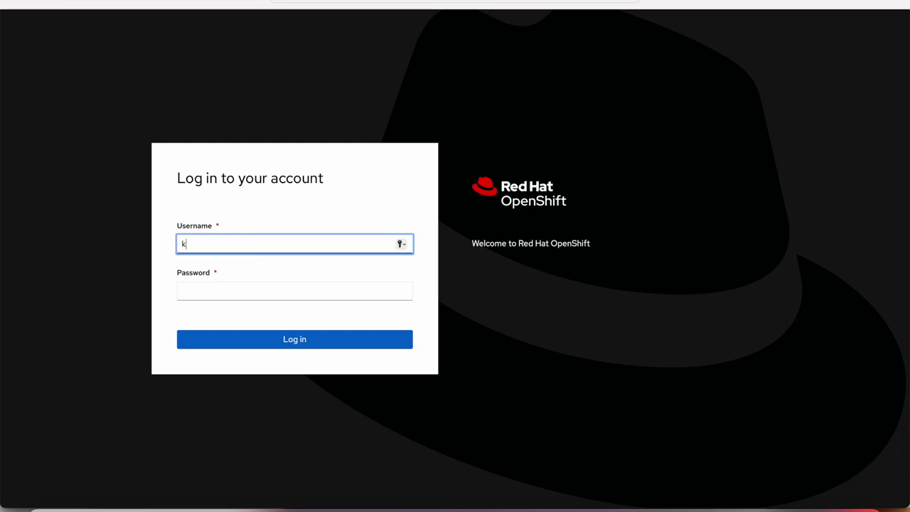
{"action": "type", "text": "ubeaDMIN"}
{"action": "key", "text": "BackSpace"}
{"action": "key", "text": "BackSpace"}
{"action": "key", "text": "BackSpace"}
{"action": "key", "text": "BackSpace"}
{"action": "type", "text": "admin"}
{"action": "key", "text": "Tab"}
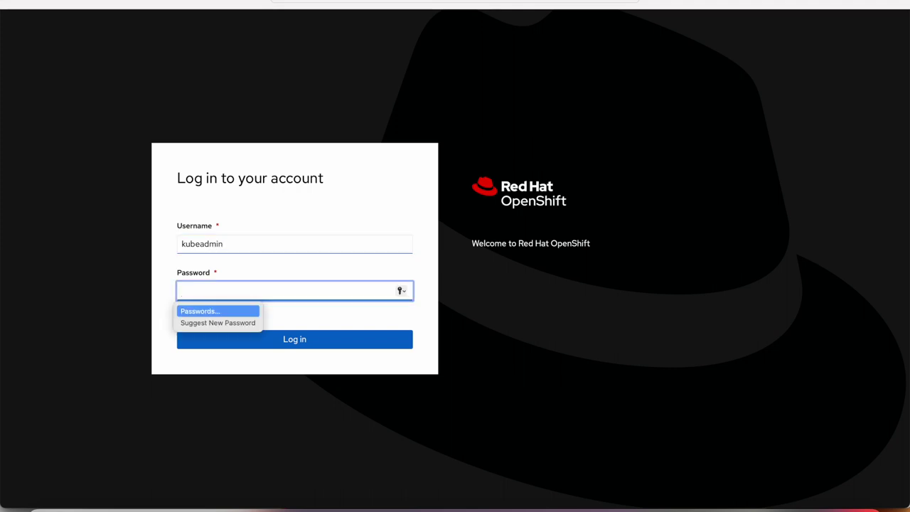
{"action": "right_click", "coordinate": [259, 286]}
{"action": "left_click", "coordinate": [274, 316]}
{"action": "left_click", "coordinate": [294, 341]}
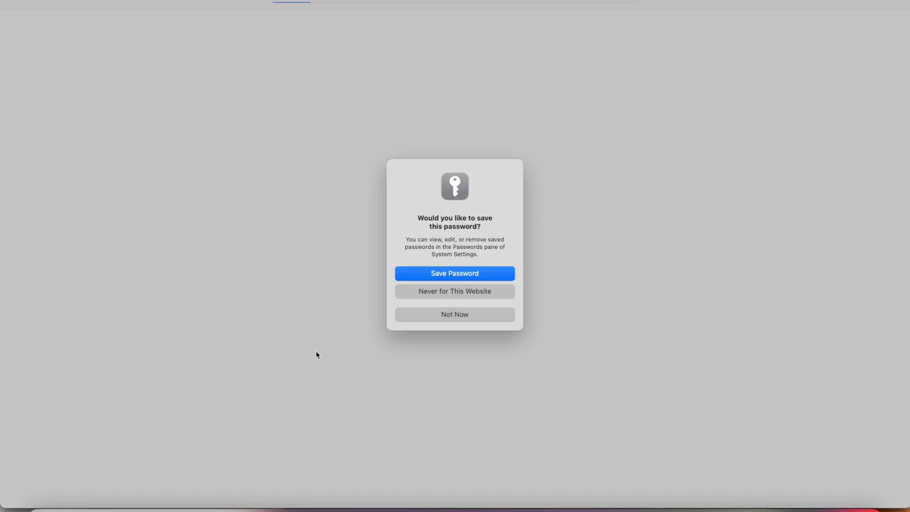
{"action": "left_click", "coordinate": [432, 292]}
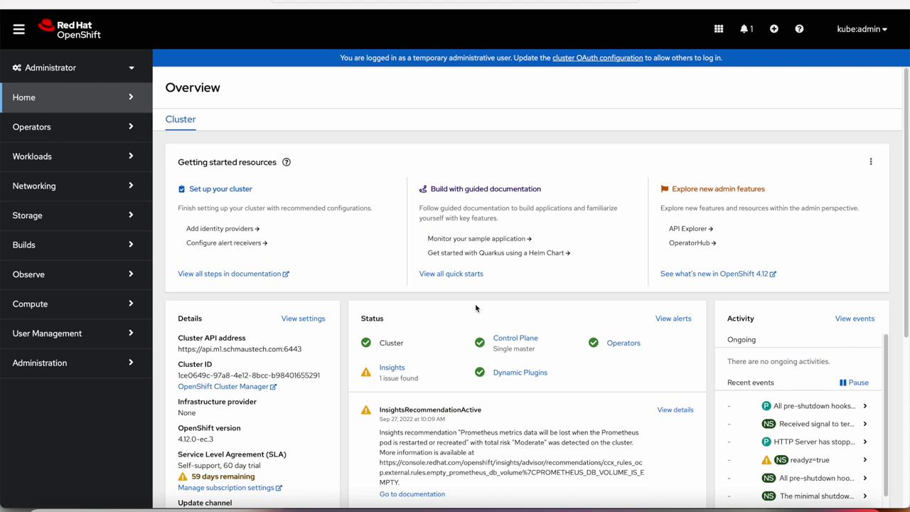
{"action": "left_click", "coordinate": [78, 307]}
{"action": "left_click", "coordinate": [35, 331]}
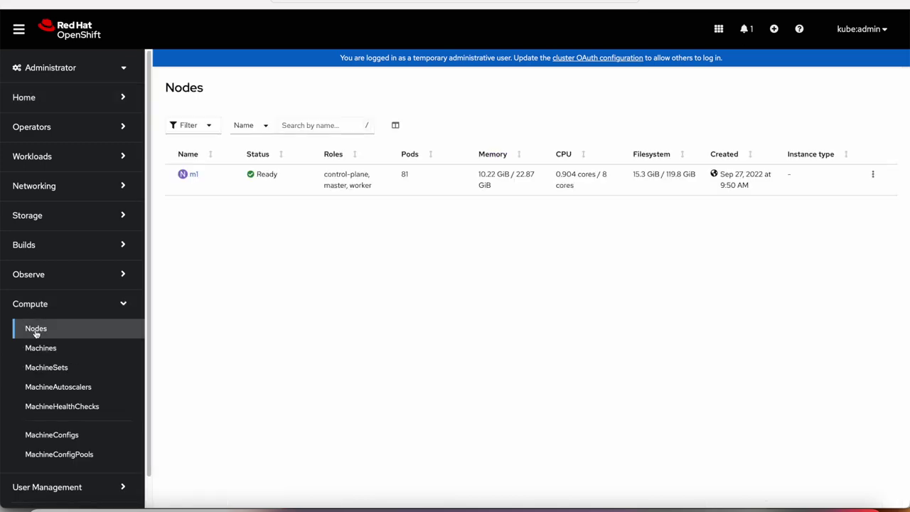
{"action": "left_click", "coordinate": [194, 175]}
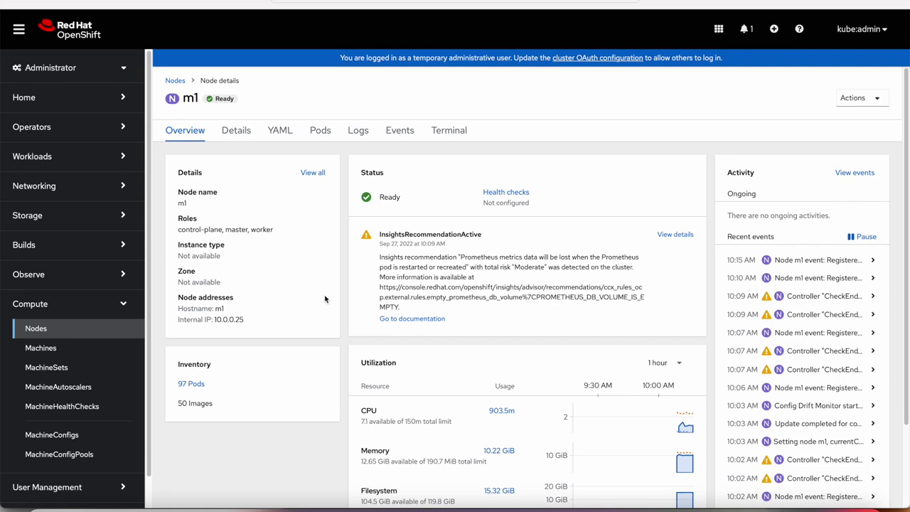
{"action": "left_click", "coordinate": [43, 99]}
{"action": "left_click", "coordinate": [44, 122]}
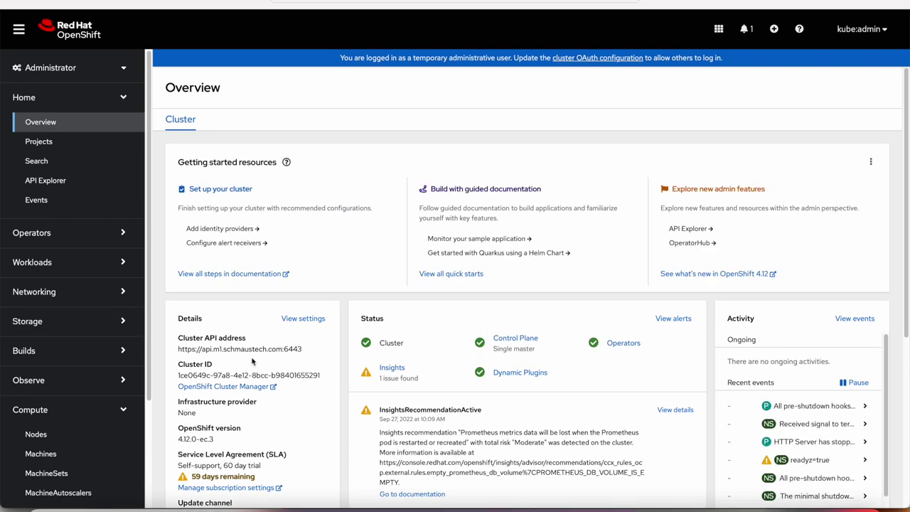